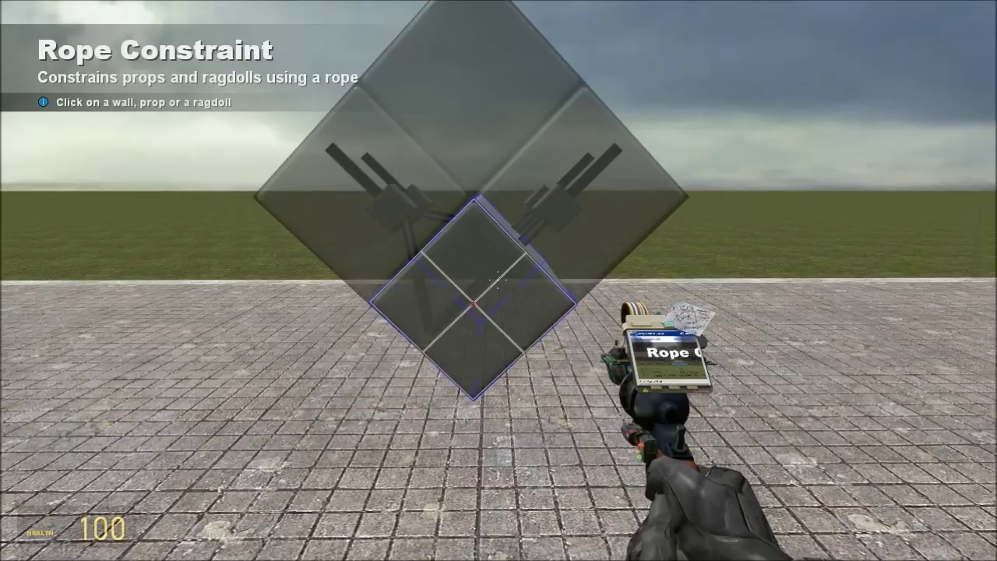
# Step: Colour the nearest thruster block on the right cylinder bank green with the Colour tool
pyautogui.press('q')
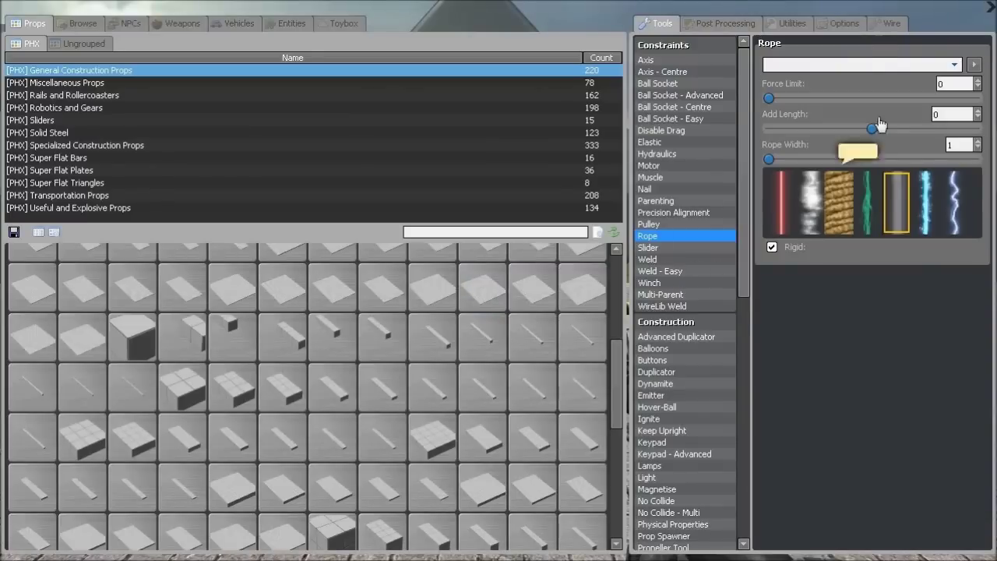
pyautogui.scroll(-12, 701, 400)
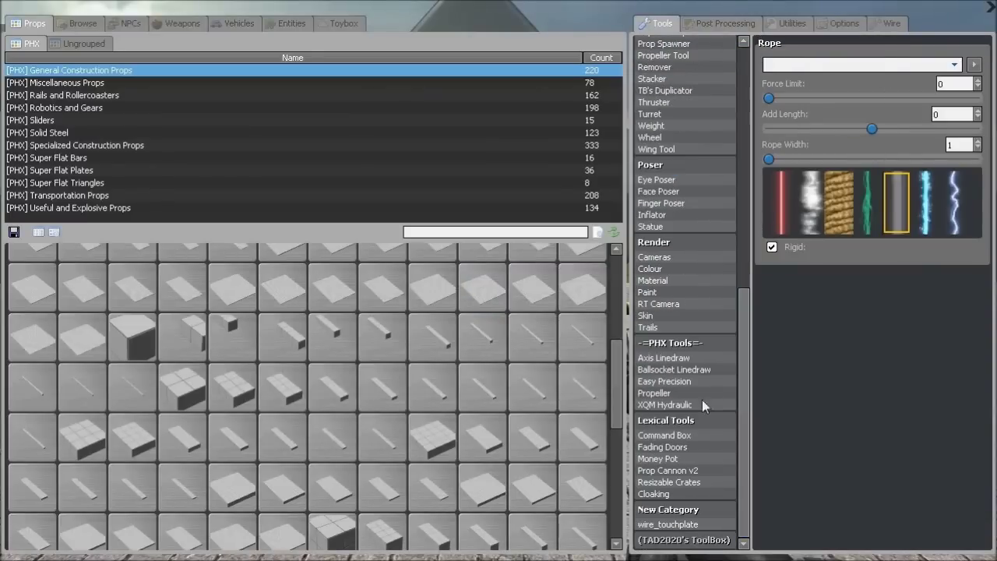
pyautogui.click(650, 268)
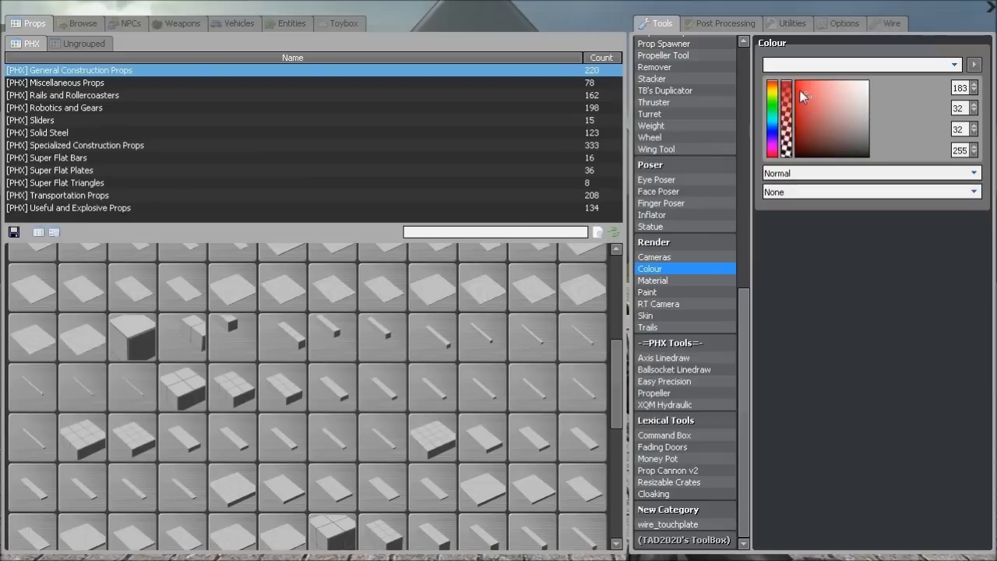
pyautogui.press('q')
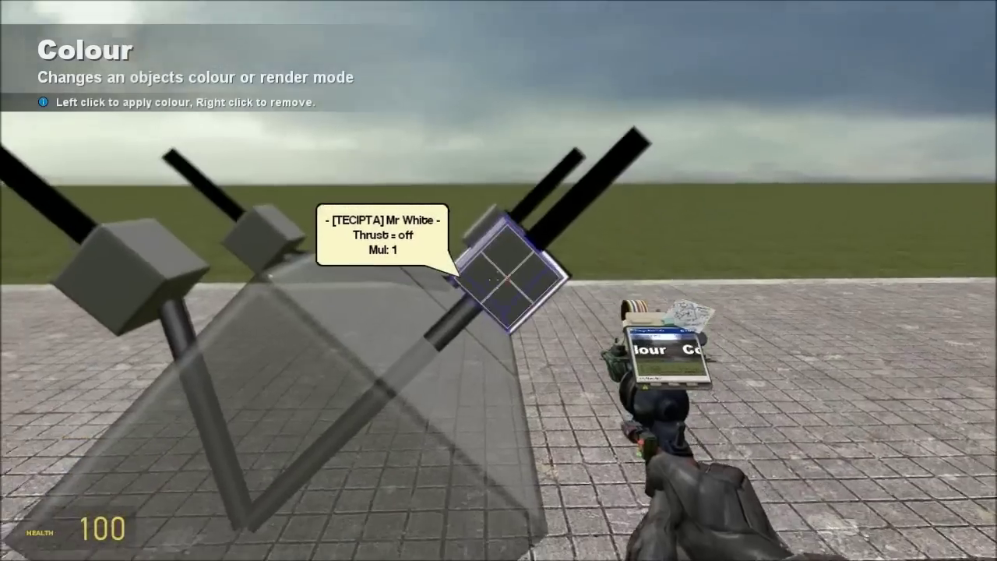
pyautogui.click(498, 280)
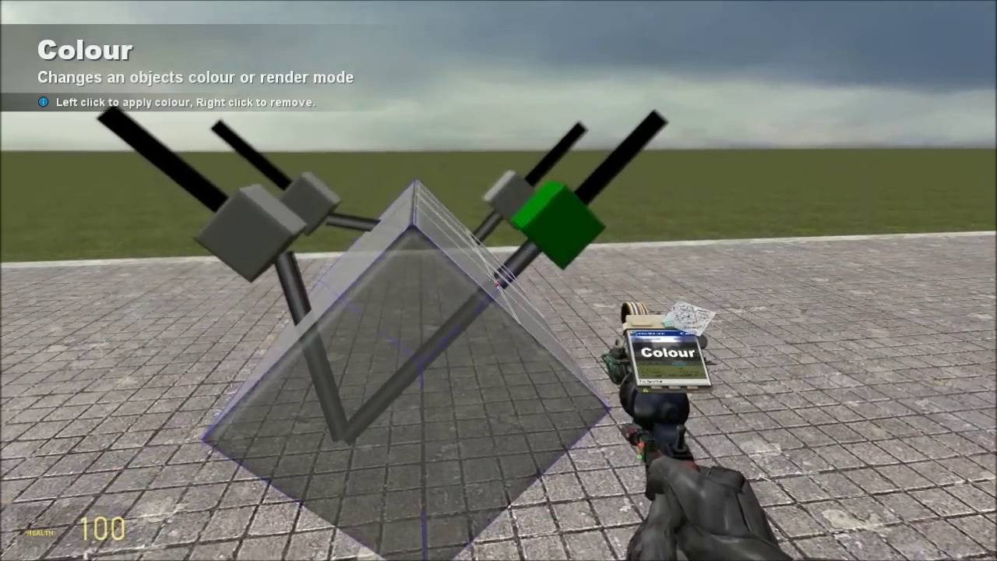
# Step: Load 4cylinder_timing into the Expression 2 chip tool with the Controller model and review its code in the editor
pyautogui.press('w')
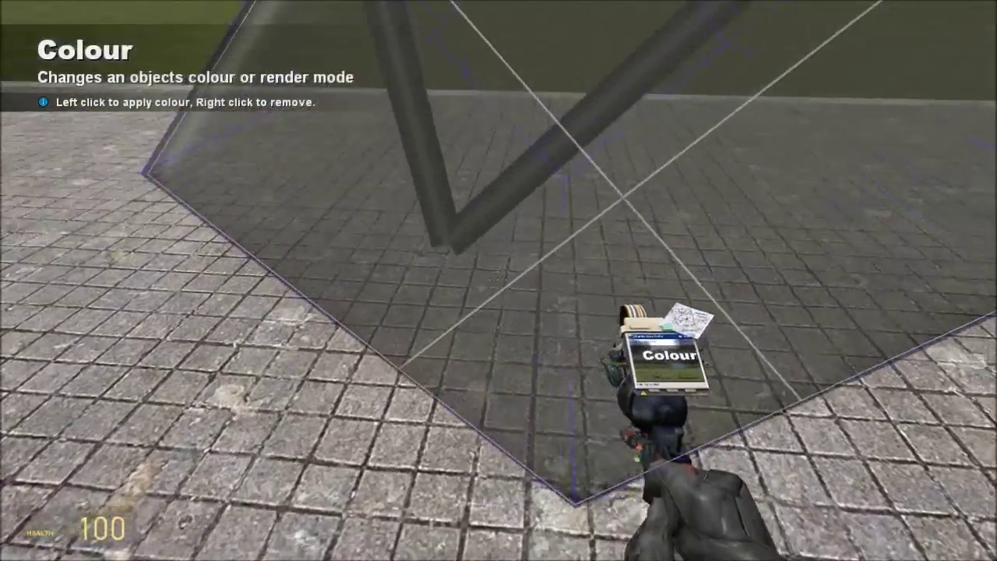
pyautogui.press('s')
pyautogui.press('ctrl')
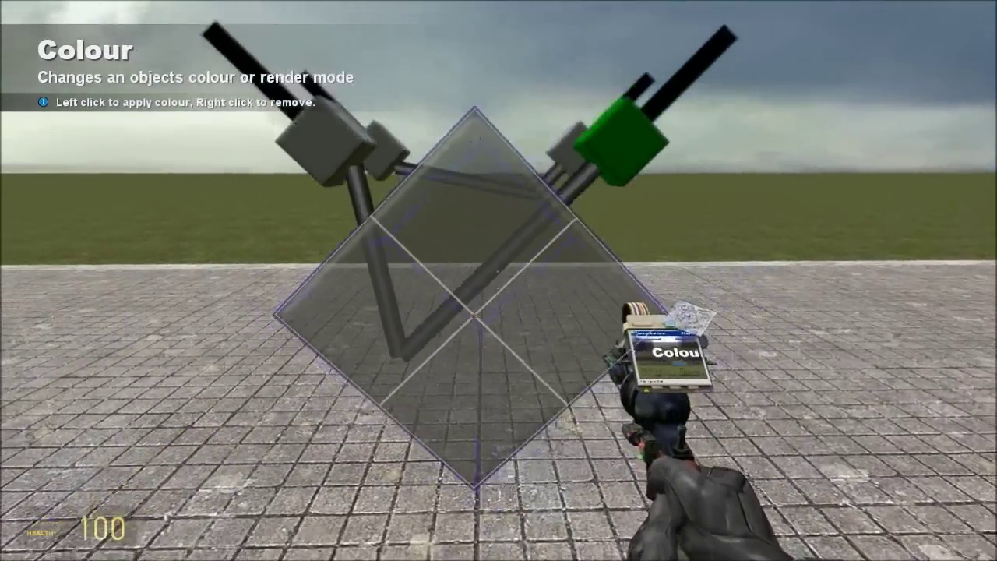
pyautogui.press('q')
pyautogui.click(892, 24)
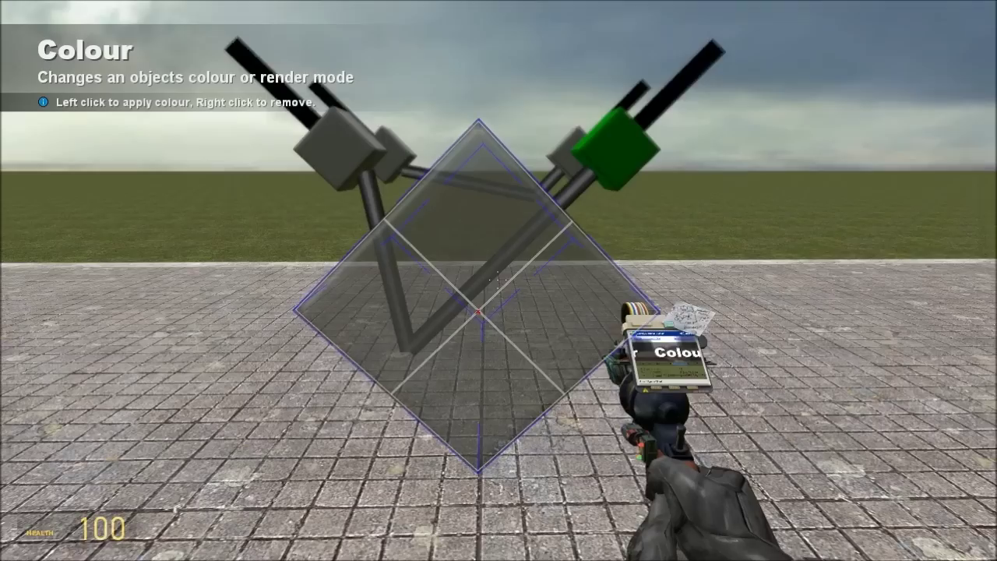
pyautogui.press('q')
pyautogui.moveTo(747, 433); pyautogui.dragTo(732, 29)
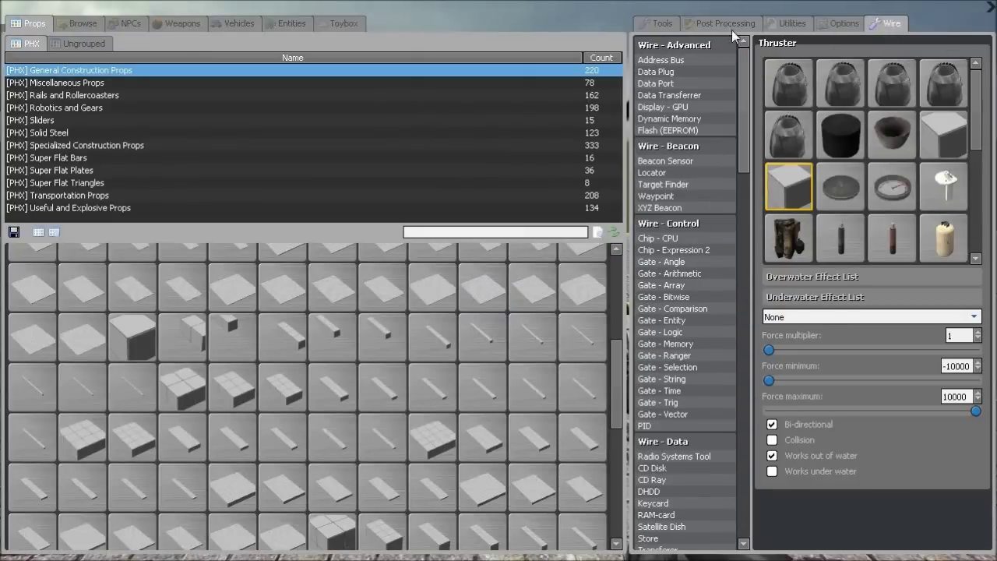
pyautogui.click(684, 249)
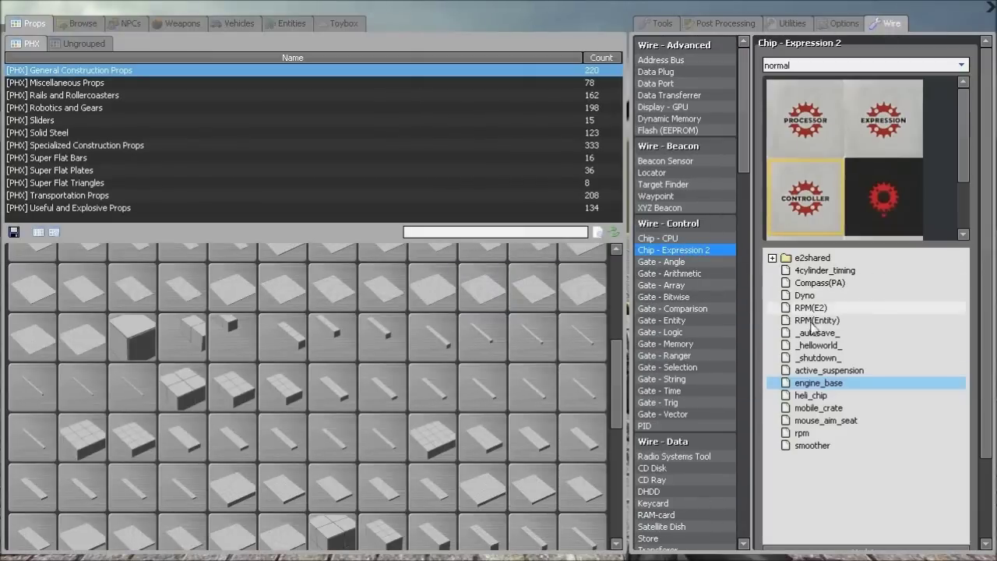
pyautogui.click(816, 274)
pyautogui.press('q')
pyautogui.rightClick(499, 281)
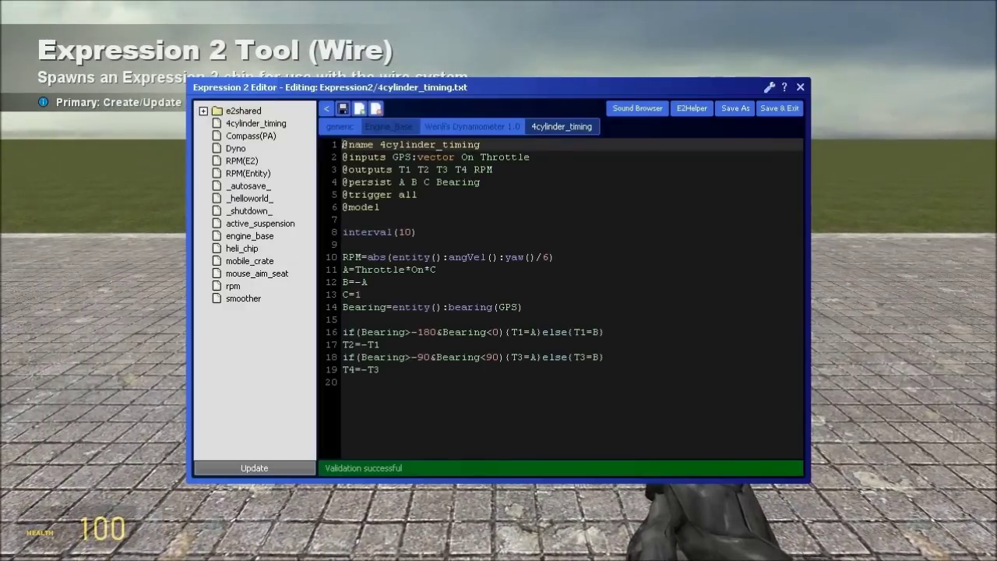
pyautogui.click(799, 88)
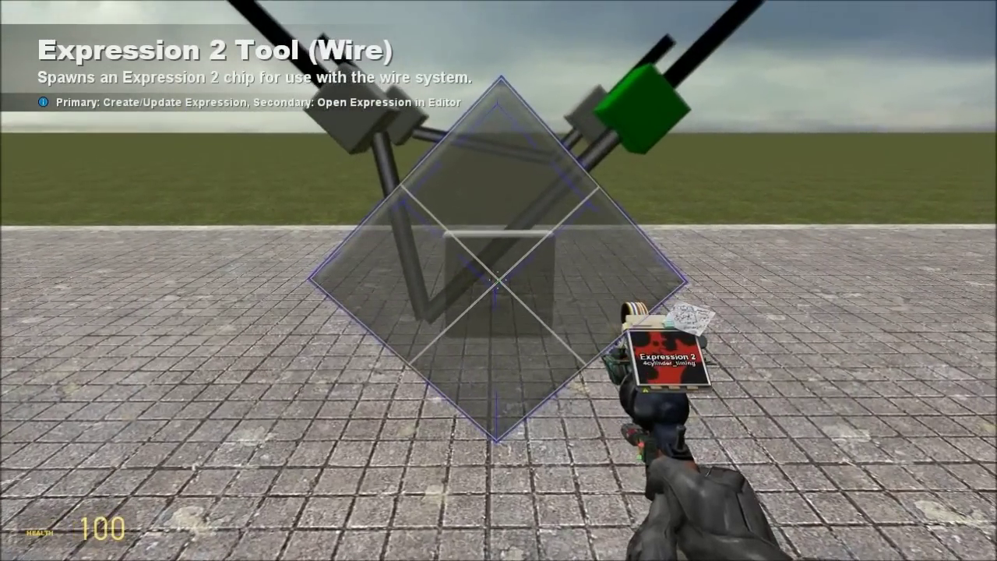
# Step: Spawn the 4cylinder_timing chip at the centre of the small transparent block's front face
pyautogui.click(498, 281)
pyautogui.scroll(-3, 498, 280)
pyautogui.click(498, 281)
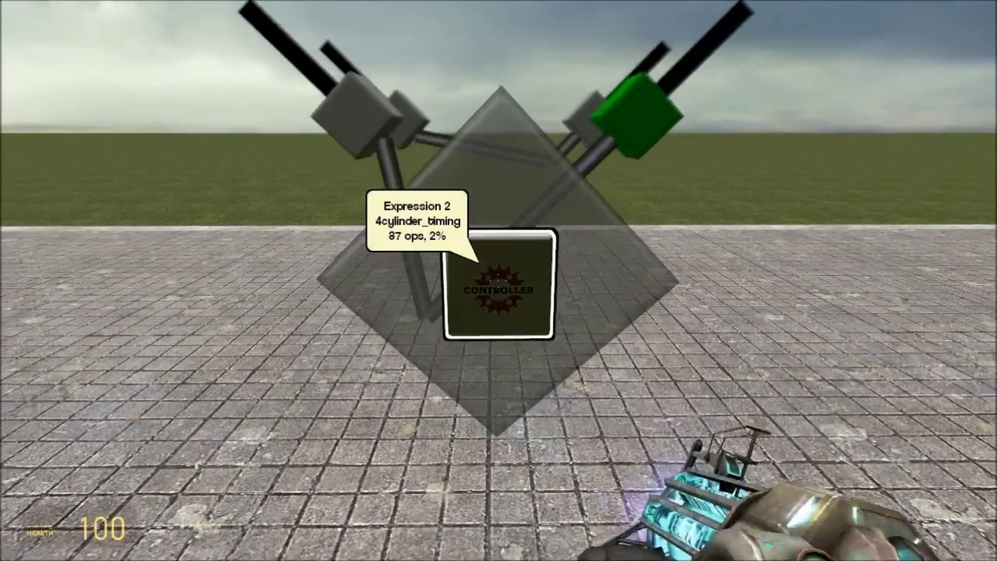
# Step: Set the Expression 2 chip's weight to 50000 with the Weight tool
pyautogui.press('q')
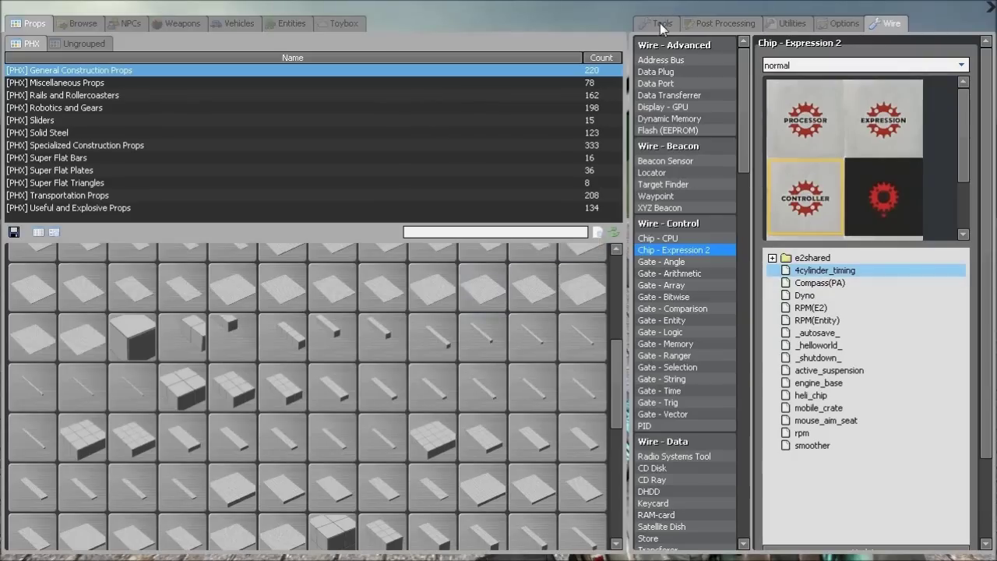
pyautogui.click(661, 24)
pyautogui.click(663, 125)
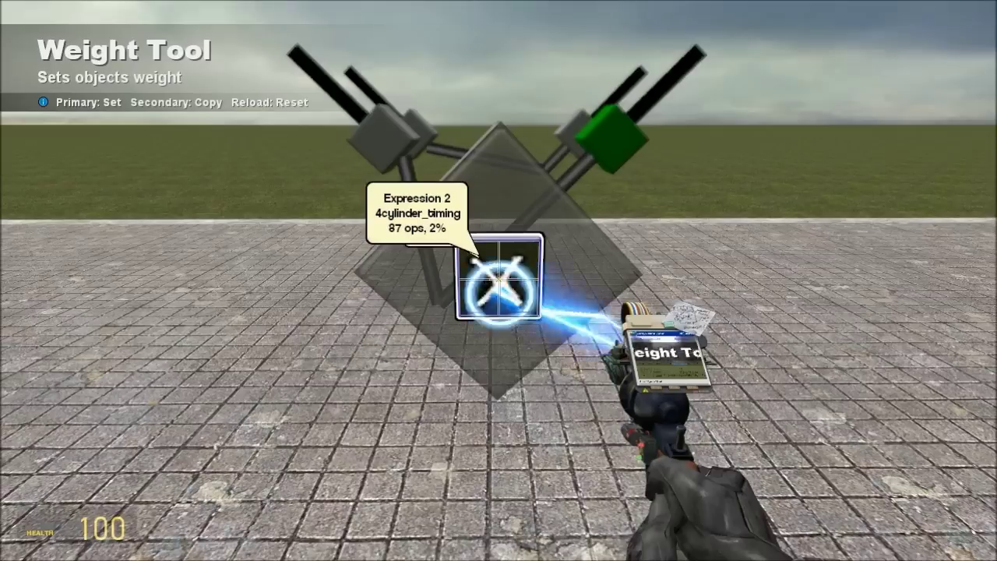
# Step: Apply the No Collide tool to the Expression 2 chip
pyautogui.press('q')
pyautogui.moveTo(747, 302); pyautogui.dragTo(747, 212)
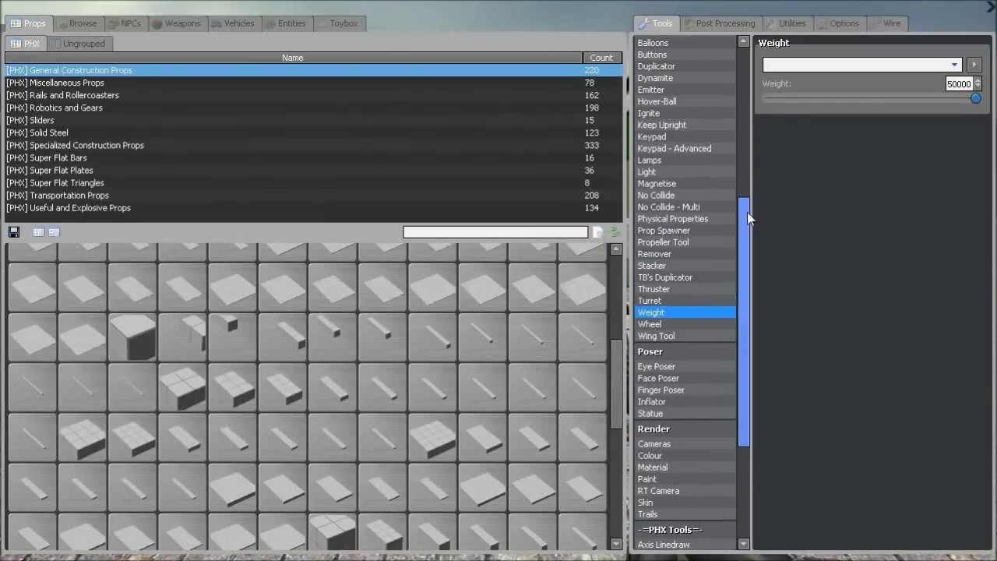
pyautogui.click(654, 197)
pyautogui.click(498, 279)
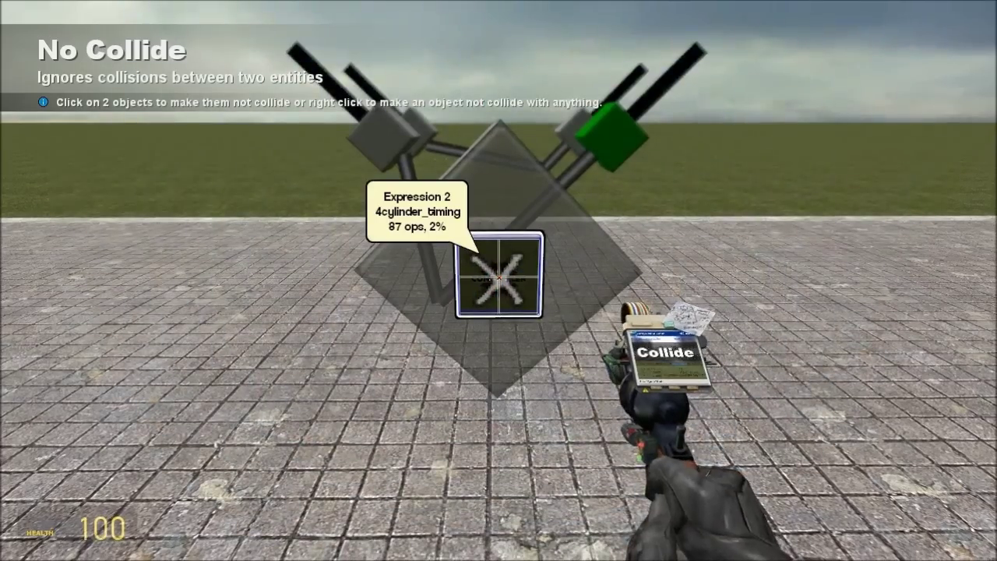
# Step: Attach the Expression 2 chip to the large transparent engine block with an Axis - Centre constraint
pyautogui.press('q')
pyautogui.moveTo(744, 217); pyautogui.dragTo(720, 53)
pyautogui.click(652, 71)
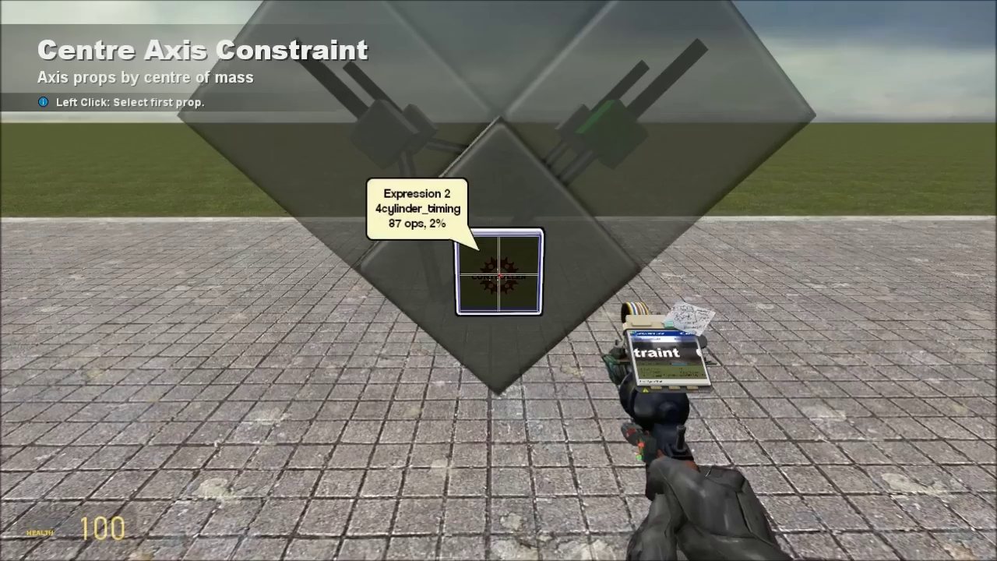
pyautogui.press('w')
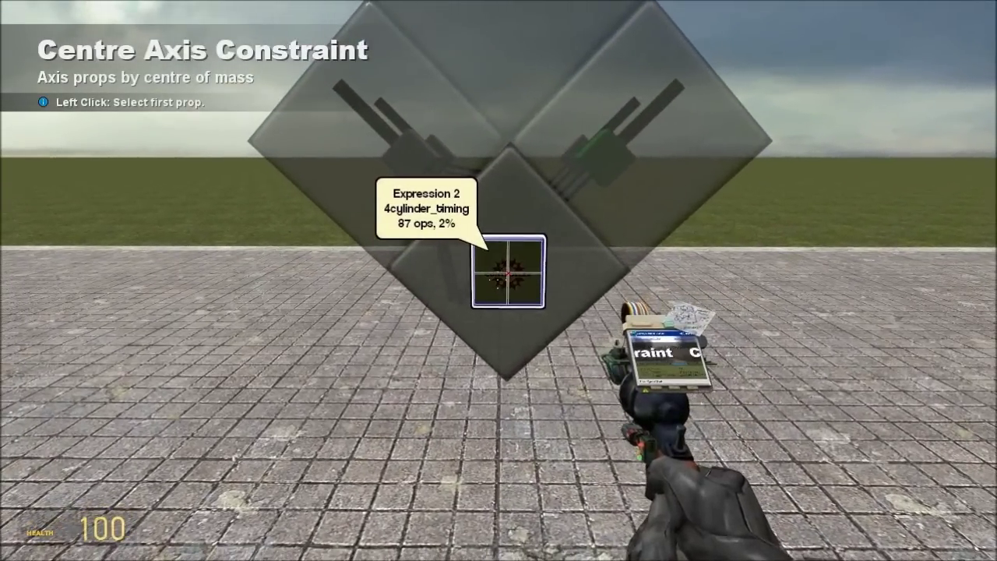
pyautogui.click(499, 281)
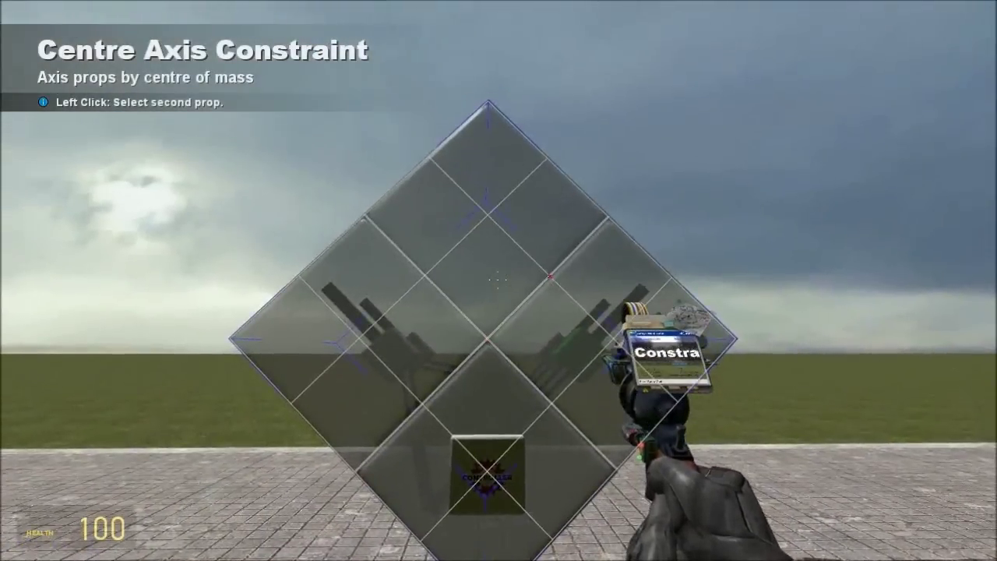
pyautogui.click(499, 280)
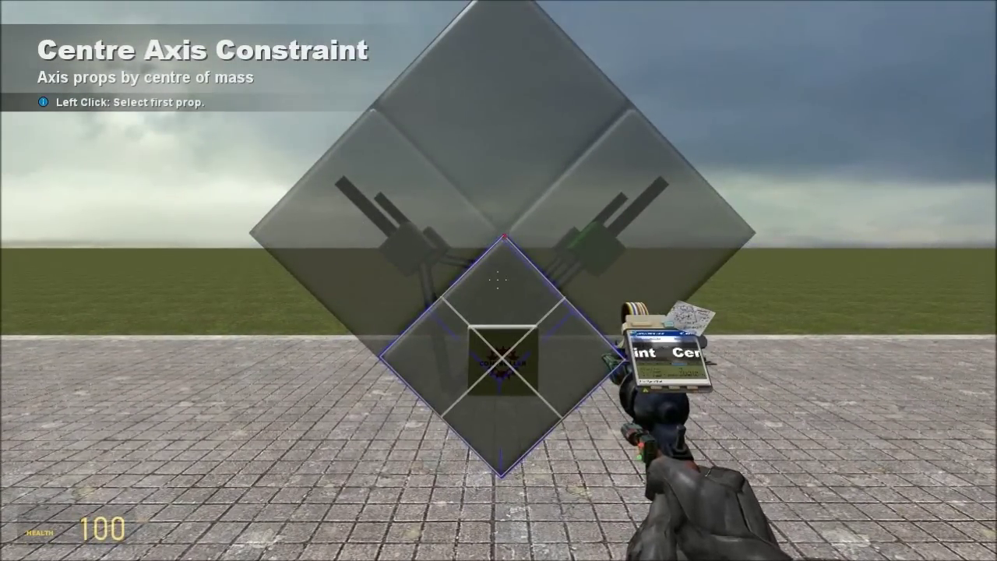
# Step: Spawn a normal-size GPS with the square screen model on the upper part of the large transparent block's front face
pyautogui.press('q')
pyautogui.click(888, 22)
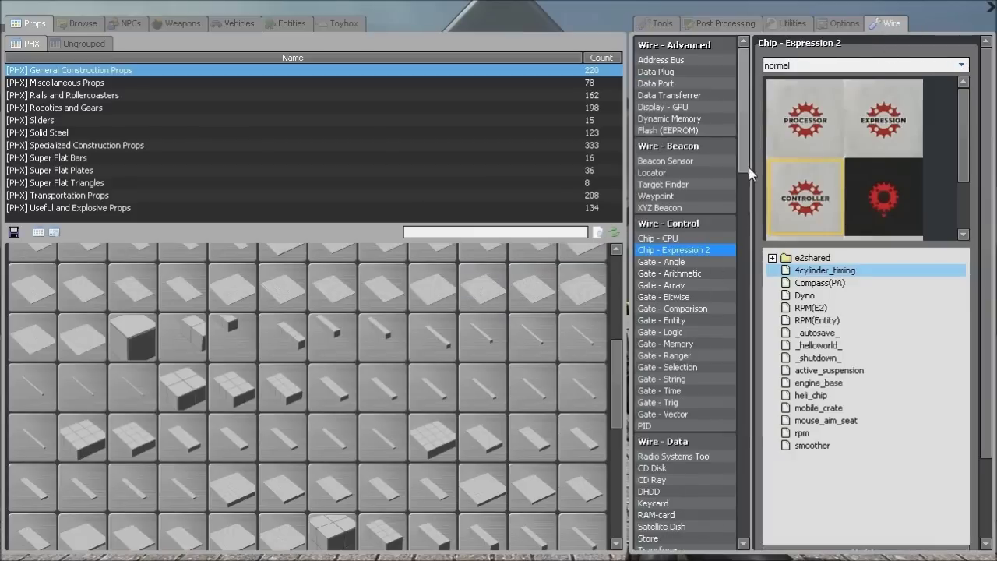
pyautogui.moveTo(749, 168); pyautogui.dragTo(638, 293)
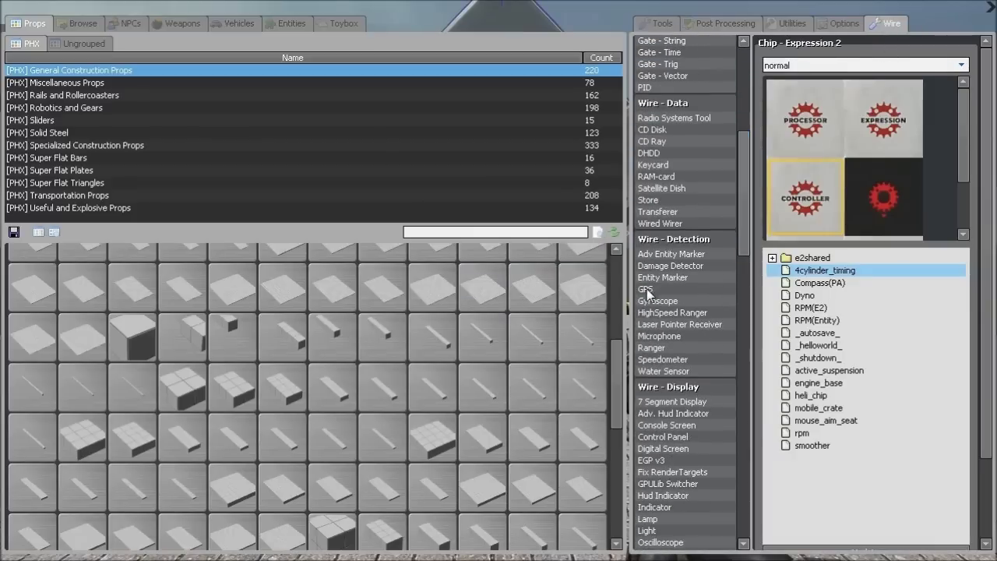
pyautogui.click(647, 291)
pyautogui.click(789, 123)
pyautogui.press('q')
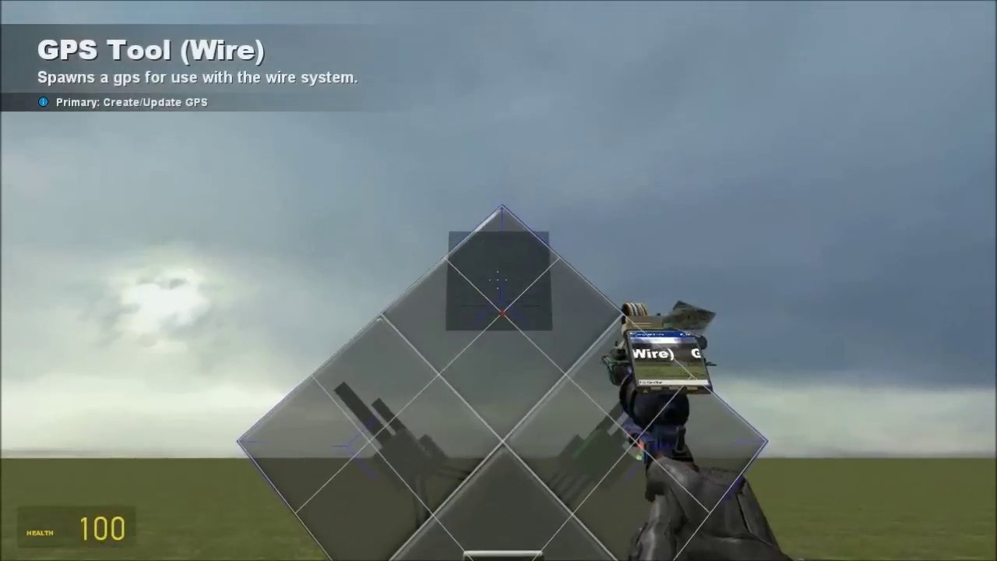
pyautogui.press('q')
pyautogui.click(799, 95)
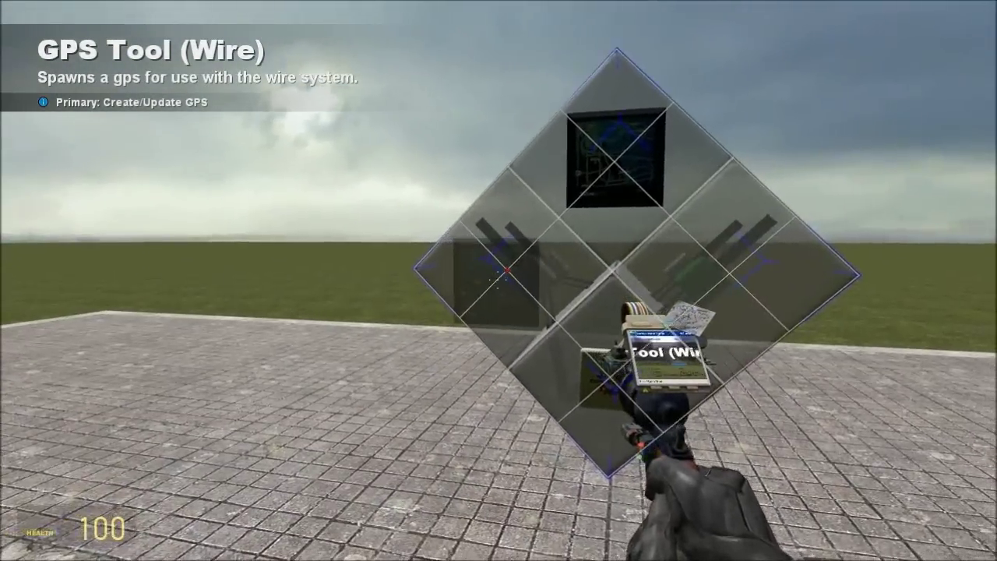
pyautogui.press('s')
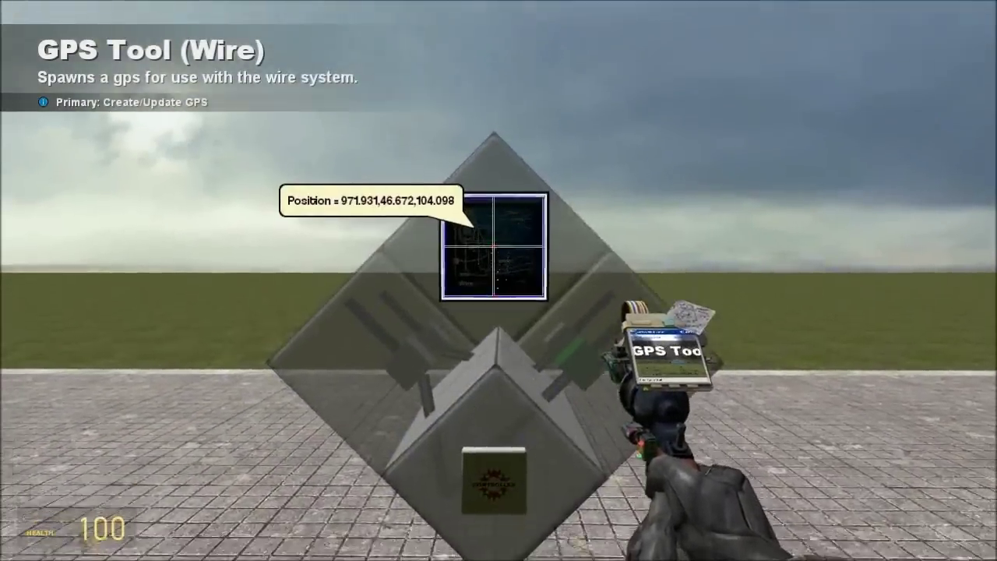
# Step: Switch to the Wire Advanced tool and aim it at the Expression 2 chip's GPS input
pyautogui.press('q')
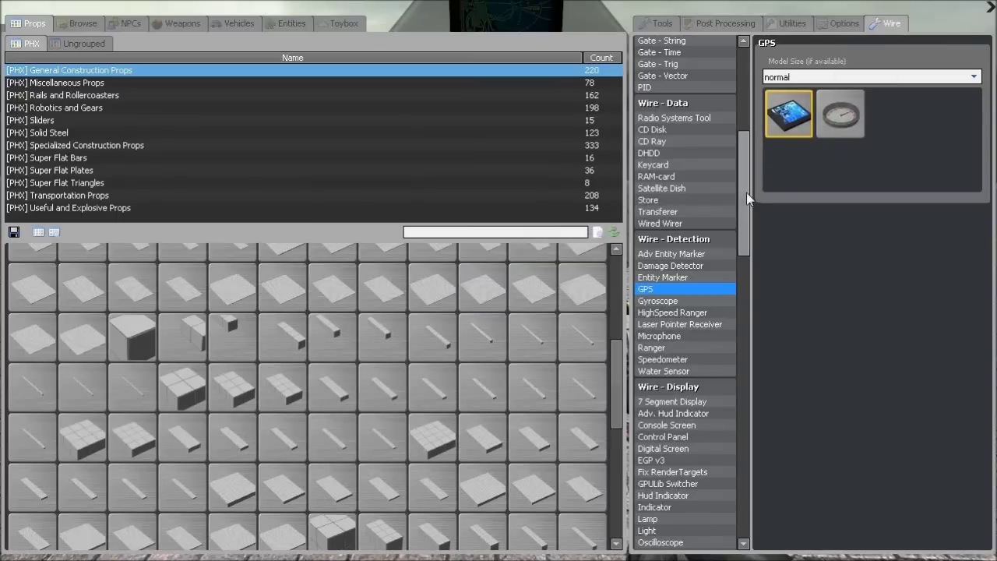
pyautogui.moveTo(746, 193); pyautogui.dragTo(763, 519)
pyautogui.click(665, 405)
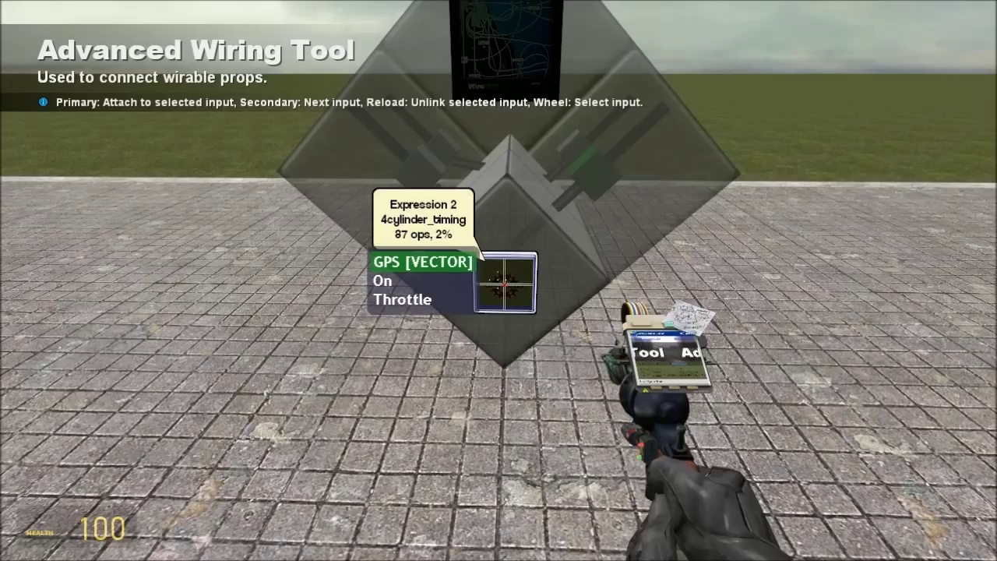
pyautogui.press('q')
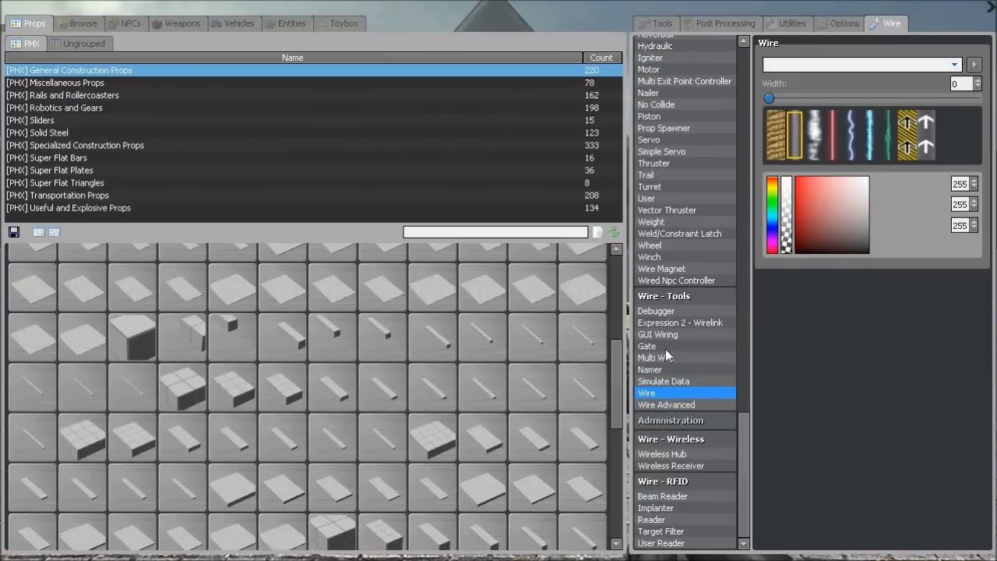
pyautogui.click(660, 361)
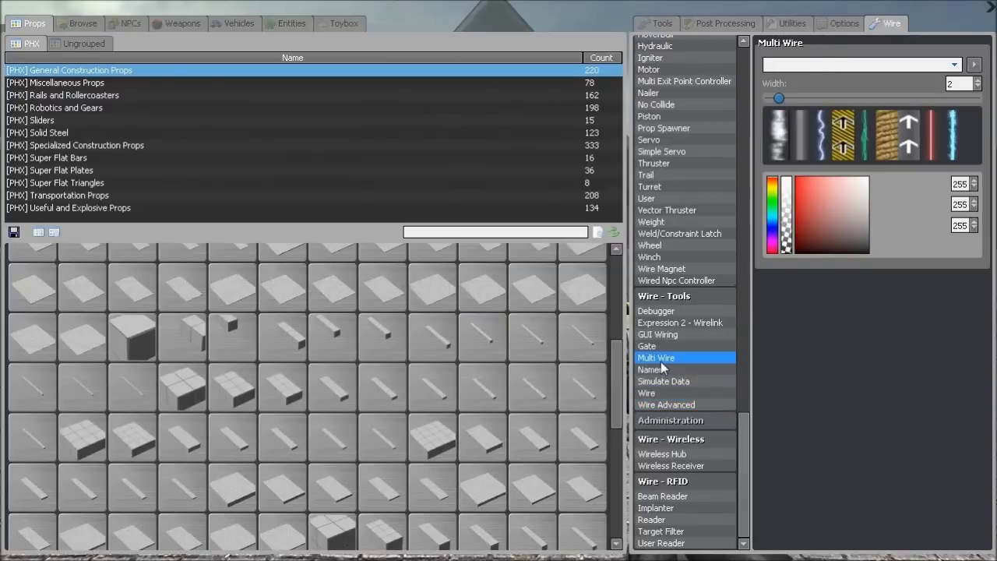
pyautogui.click(666, 405)
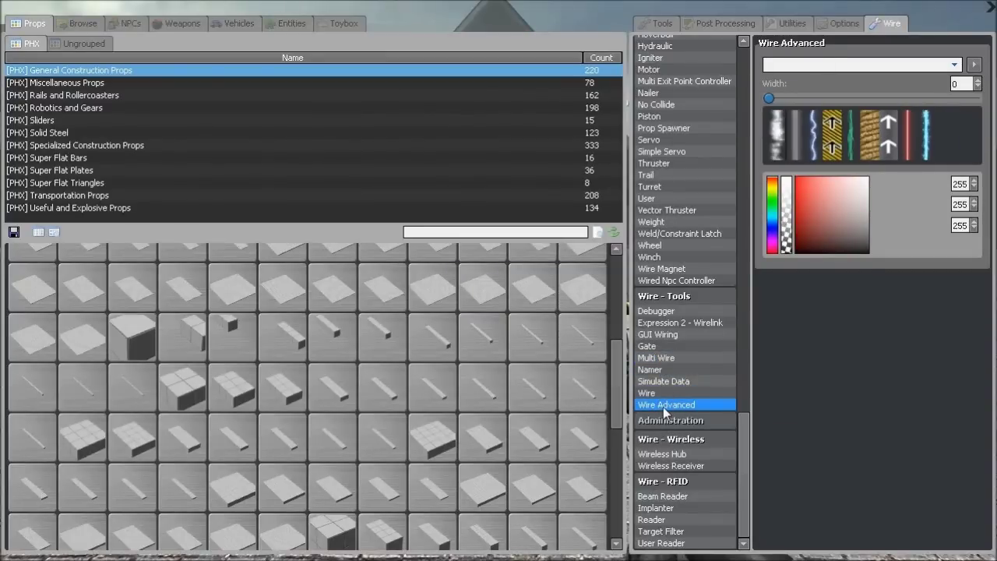
pyautogui.press('q')
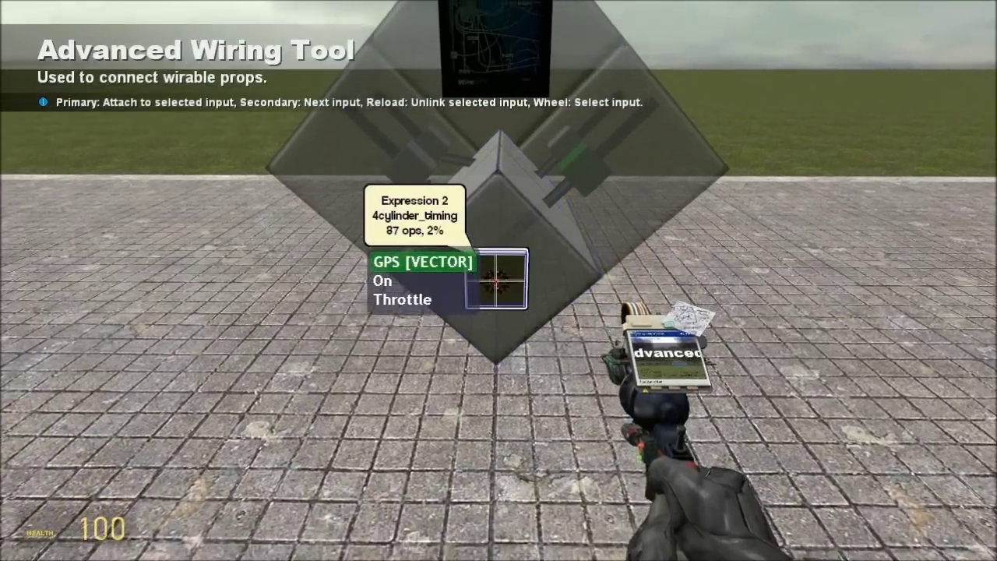
# Step: Wire the Expression 2 chip's GPS input to the GPS's Vector output
pyautogui.click(499, 279)
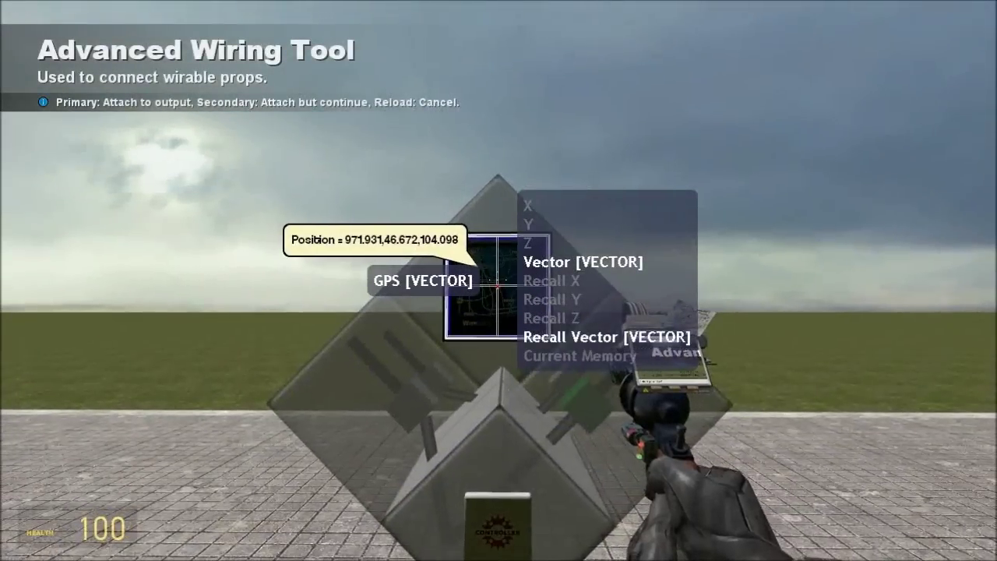
pyautogui.click(498, 281)
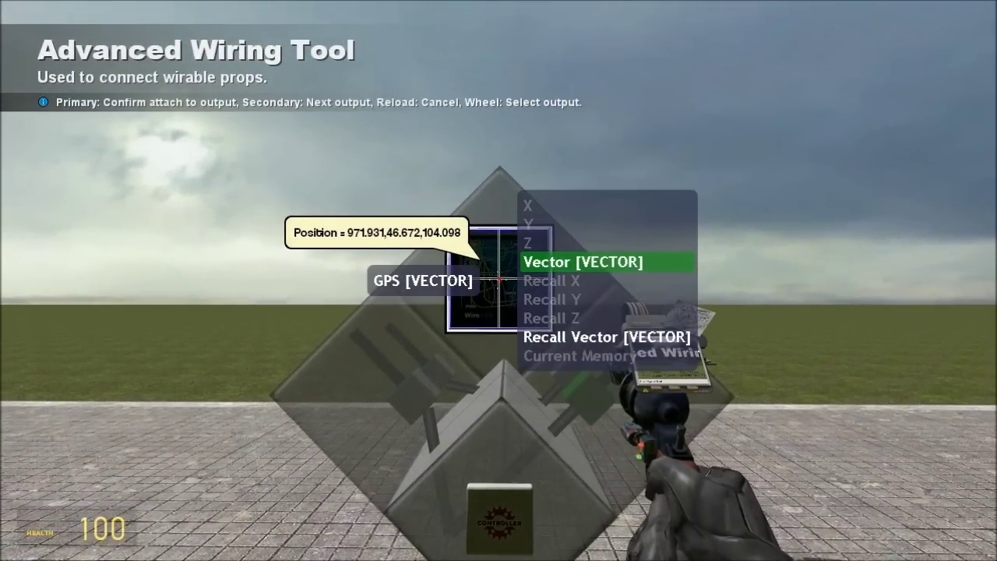
pyautogui.click(498, 281)
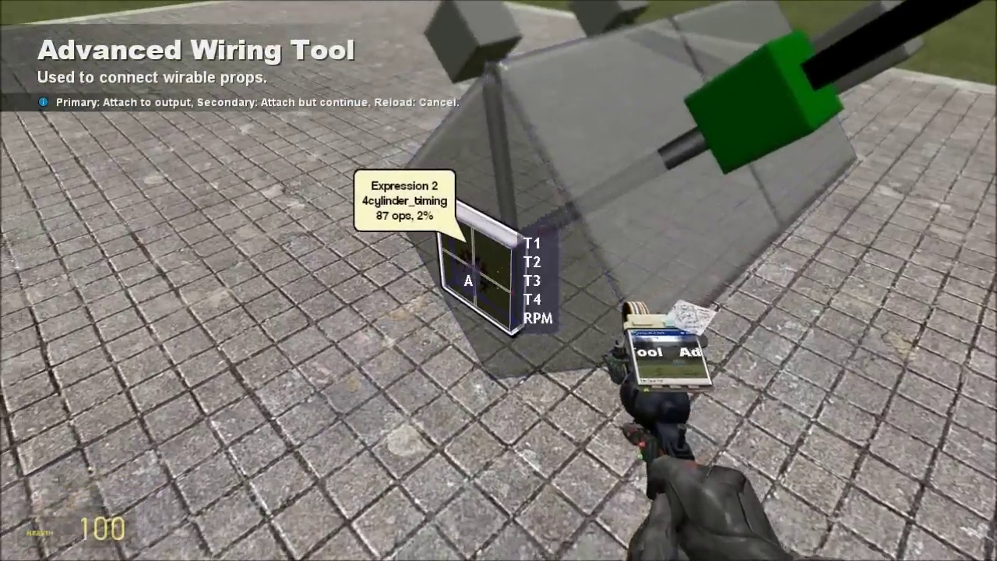
# Step: Wire the A inputs of the four thrusters to the Expression 2 chip's timing outputs, T1 to T4
pyautogui.click(498, 280)
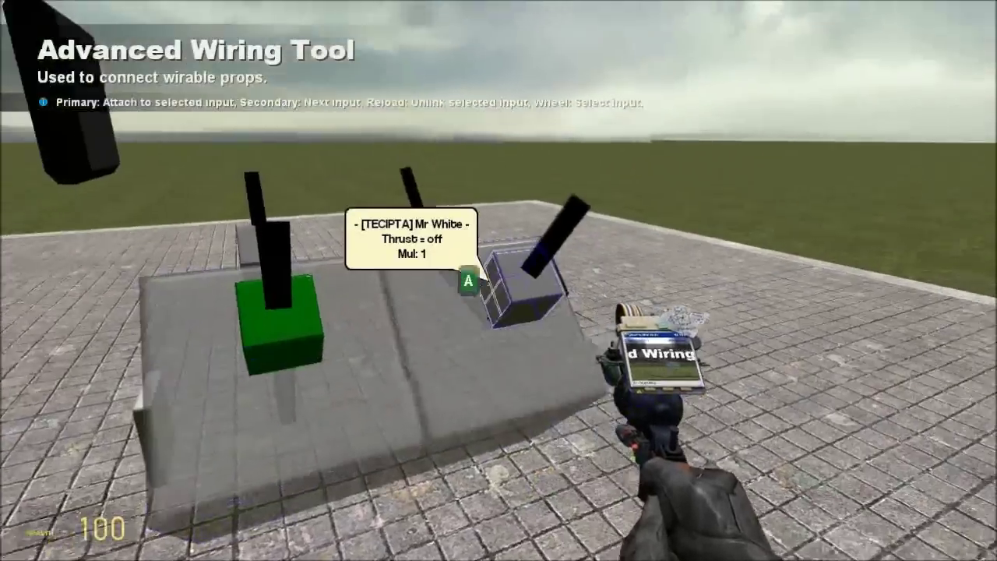
pyautogui.click(499, 281)
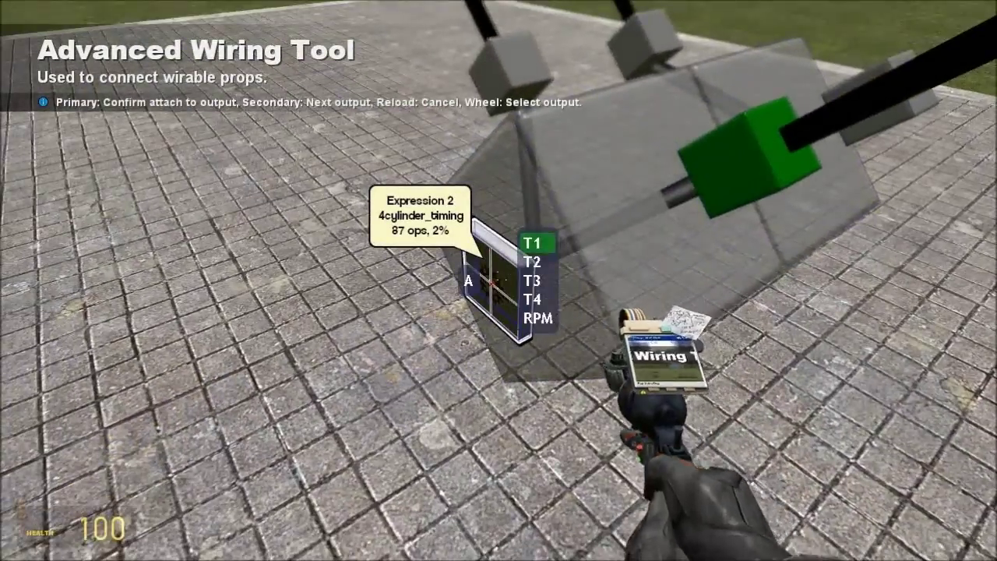
pyautogui.click(498, 280)
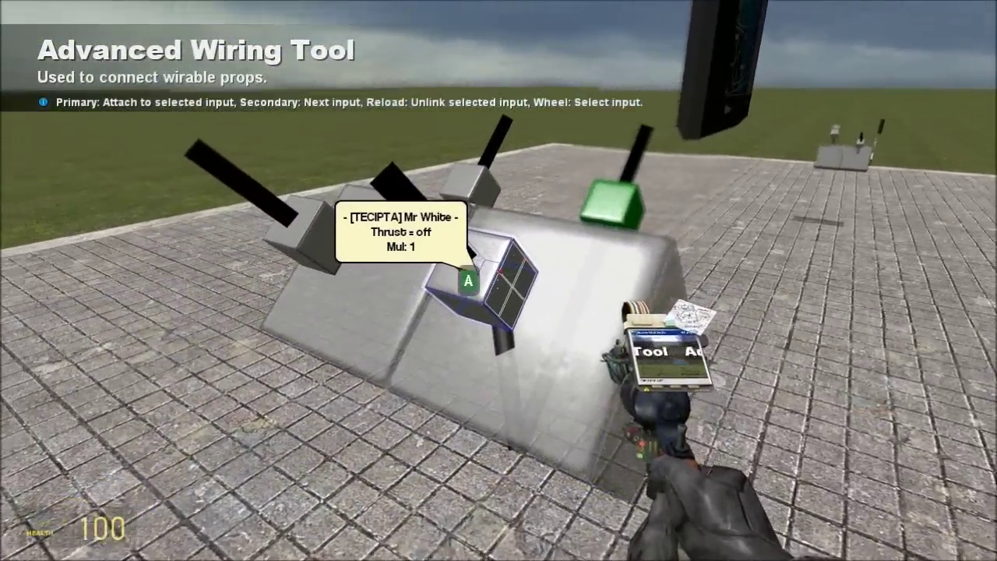
pyautogui.click(498, 280)
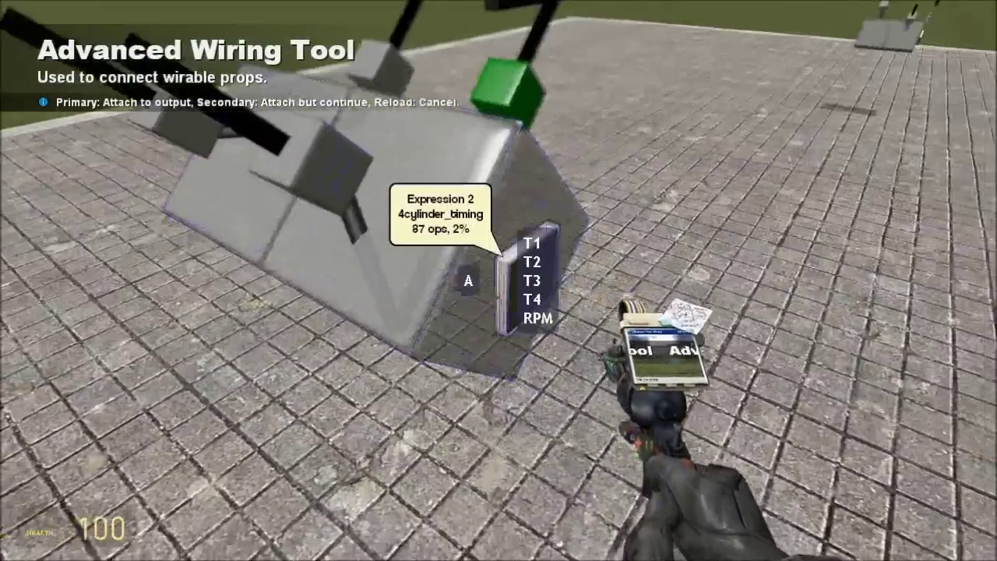
pyautogui.click(498, 280)
pyautogui.scroll(-2, 498, 280)
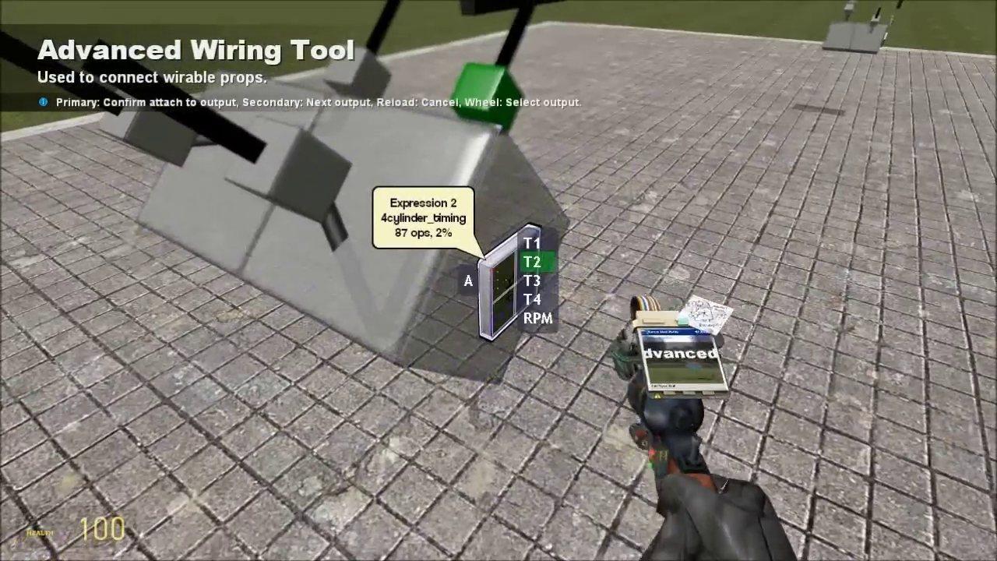
pyautogui.click(499, 280)
pyautogui.click(499, 281)
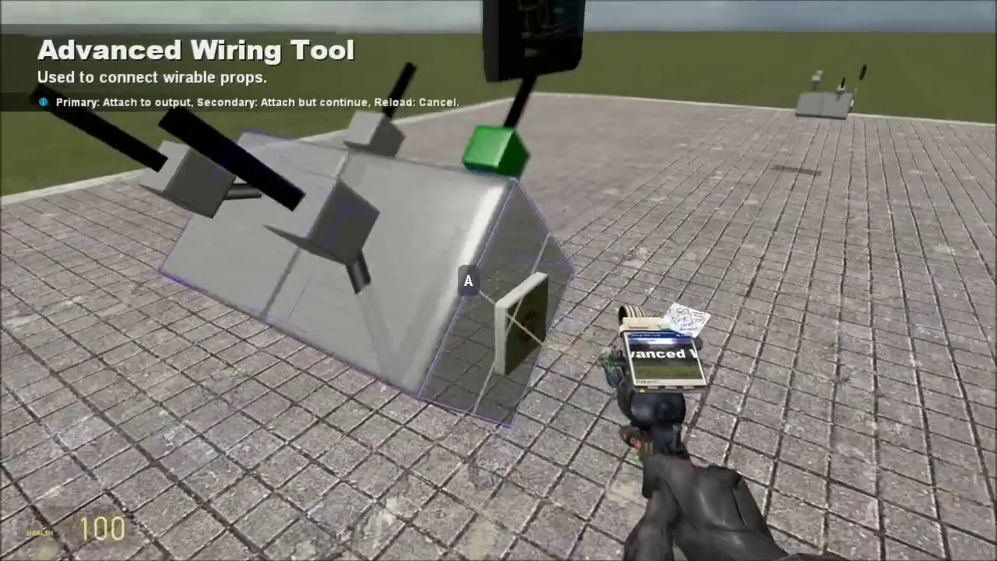
pyautogui.click(498, 280)
pyautogui.click(498, 281)
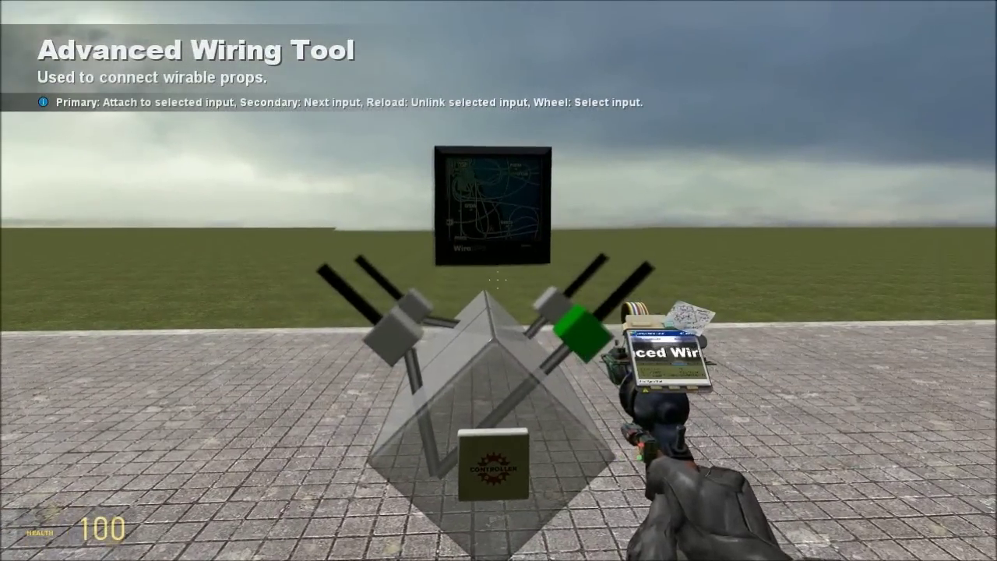
# Step: Spawn a nano Numpad Input assigned to key 5 on the left part of the large transparent block's front face
pyautogui.press('q')
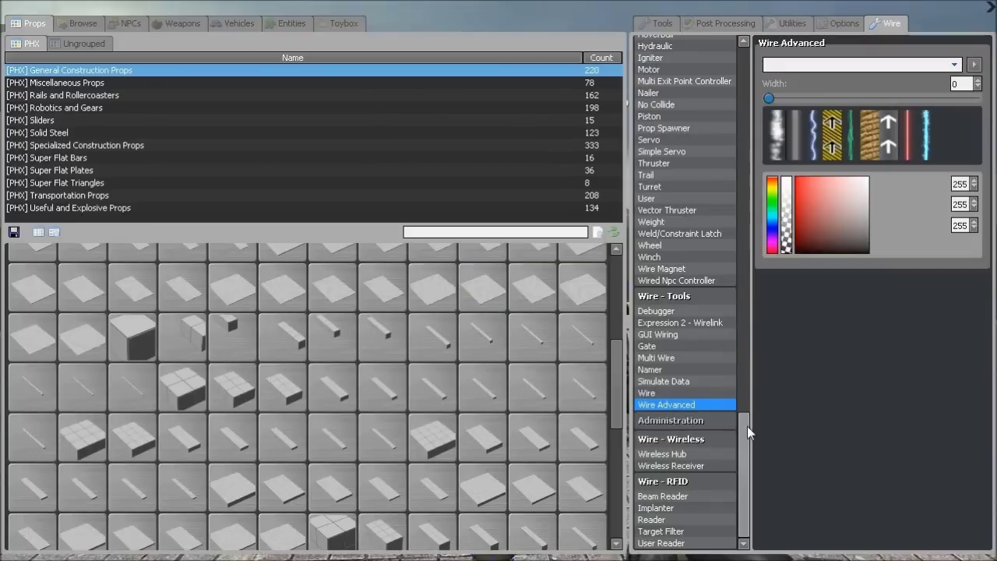
pyautogui.moveTo(747, 426); pyautogui.dragTo(742, 287)
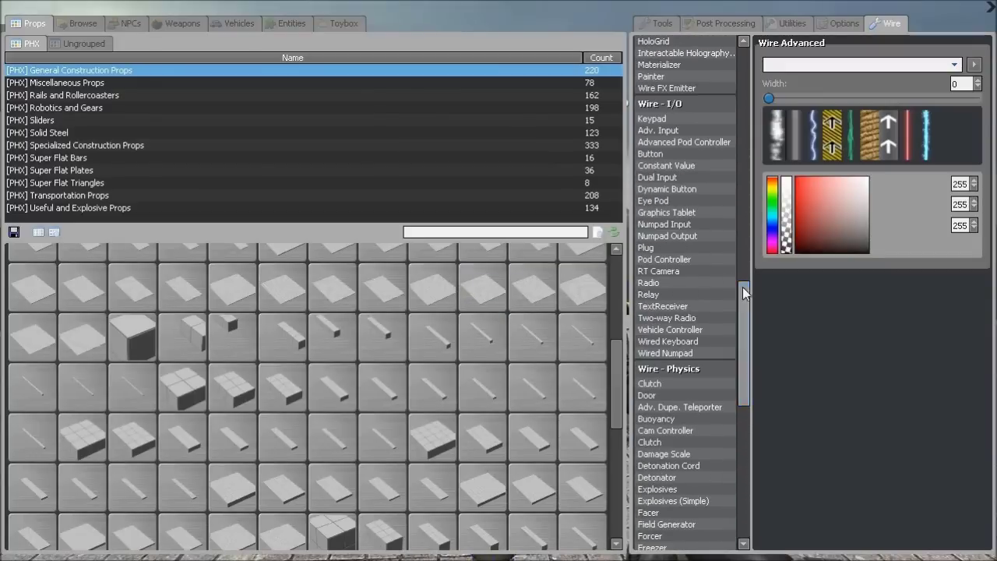
pyautogui.click(687, 227)
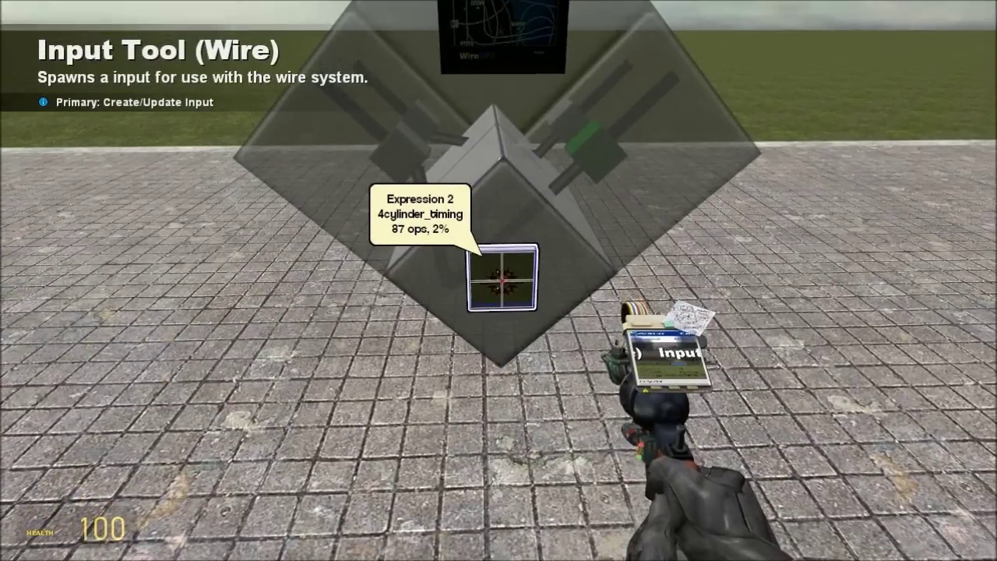
pyautogui.press('a')
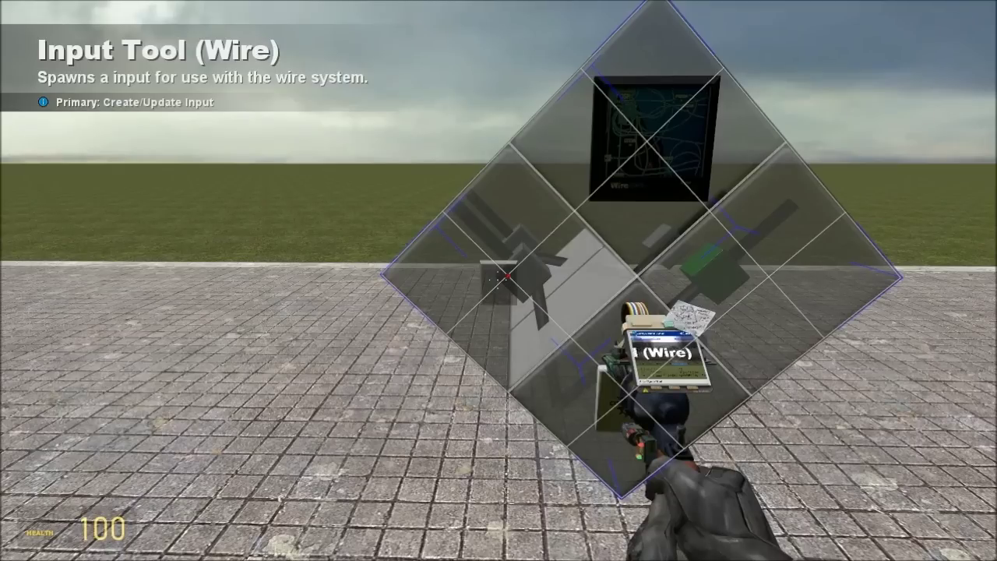
pyautogui.press('q')
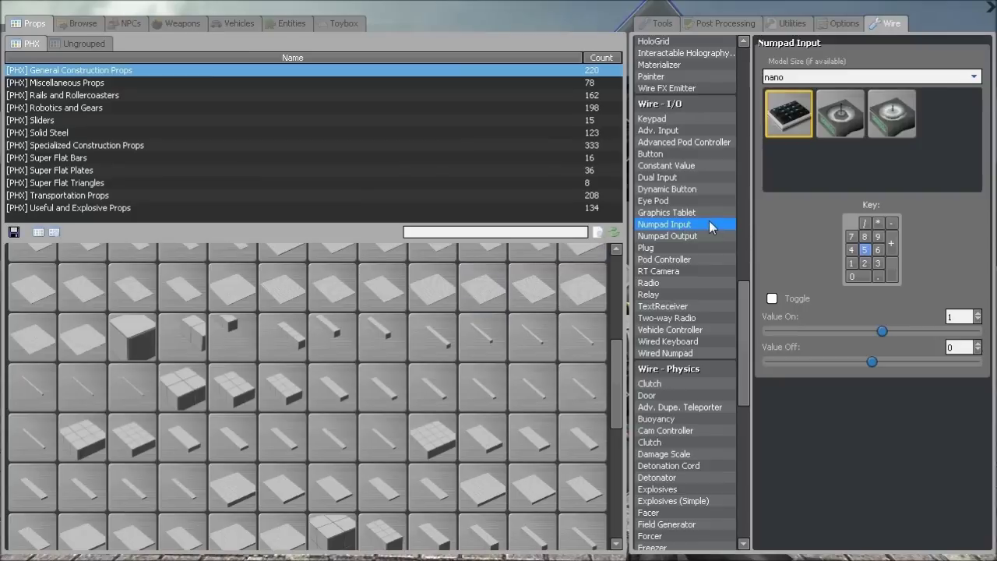
pyautogui.click(661, 153)
pyautogui.click(680, 226)
pyautogui.press('q')
pyautogui.press('q')
pyautogui.click(864, 249)
pyautogui.press('q')
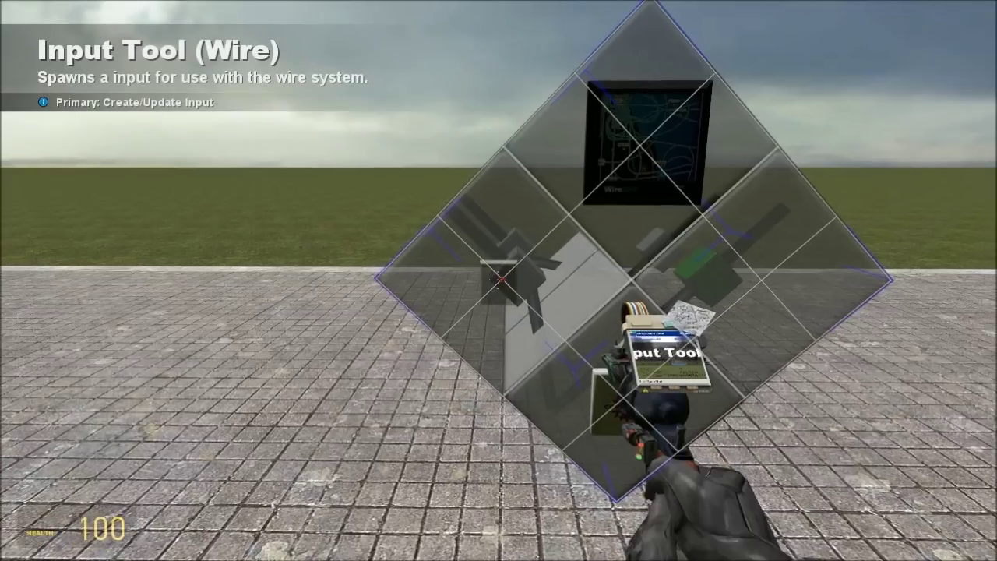
pyautogui.click(499, 280)
# Step: Spawn a nano Adv. Input on the block face's right part, using + and -, range 5 to 100, start 5, change 50 per second
pyautogui.press('q')
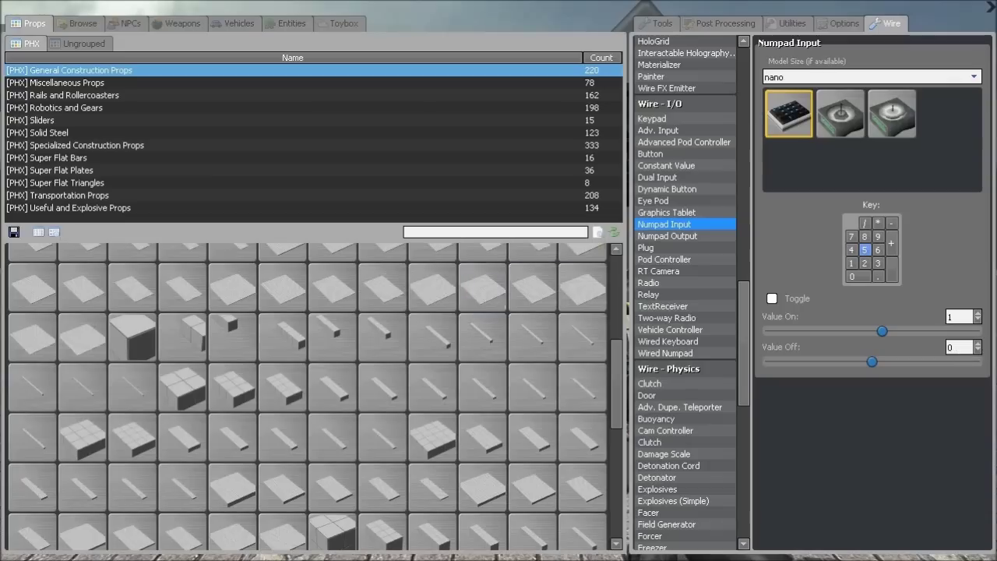
pyautogui.click(684, 131)
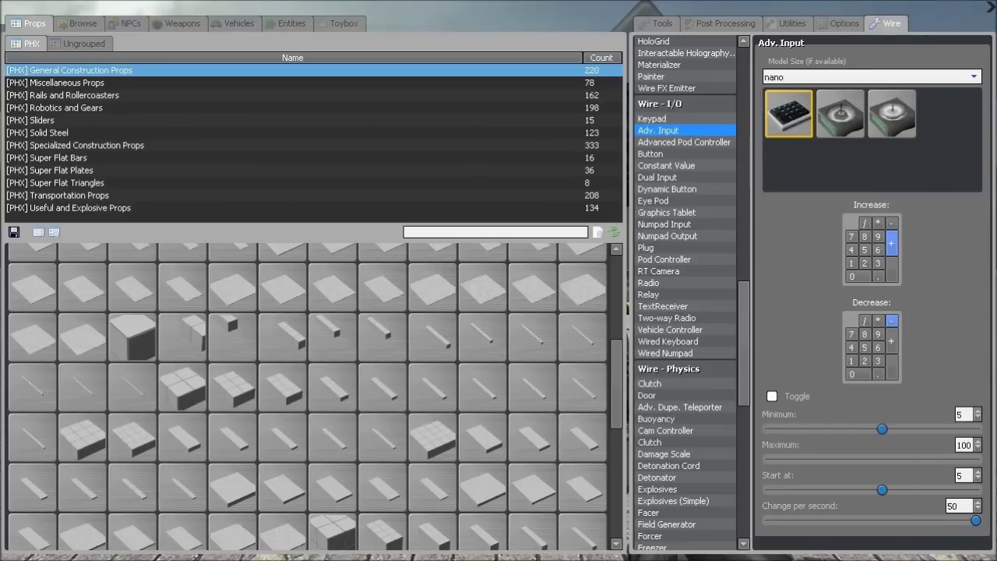
pyautogui.press('q')
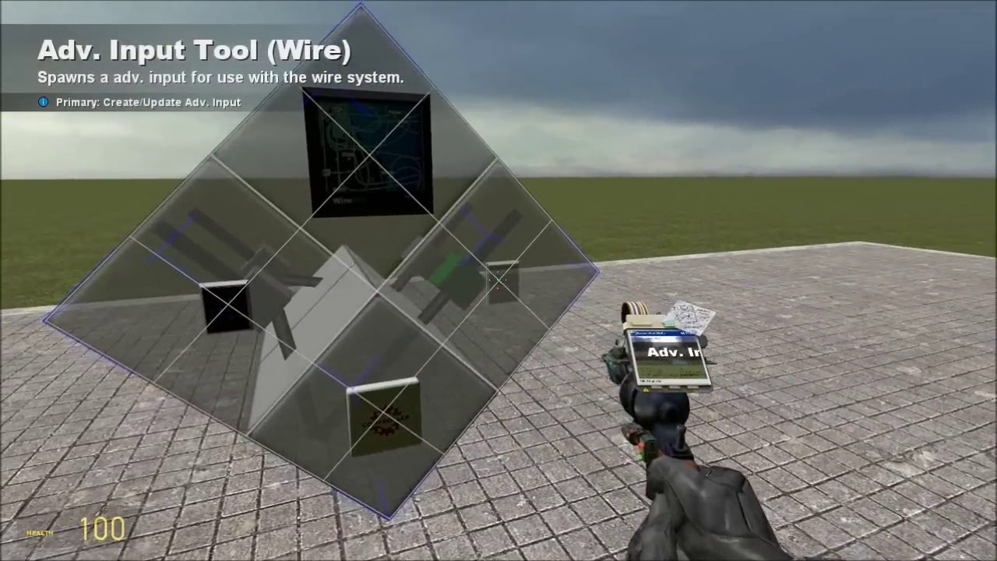
pyautogui.click(499, 281)
# Step: Switch to the Wire Advanced tool and wire the Expression 2 chip's On input to the Numpad Input's Out output
pyautogui.press('q')
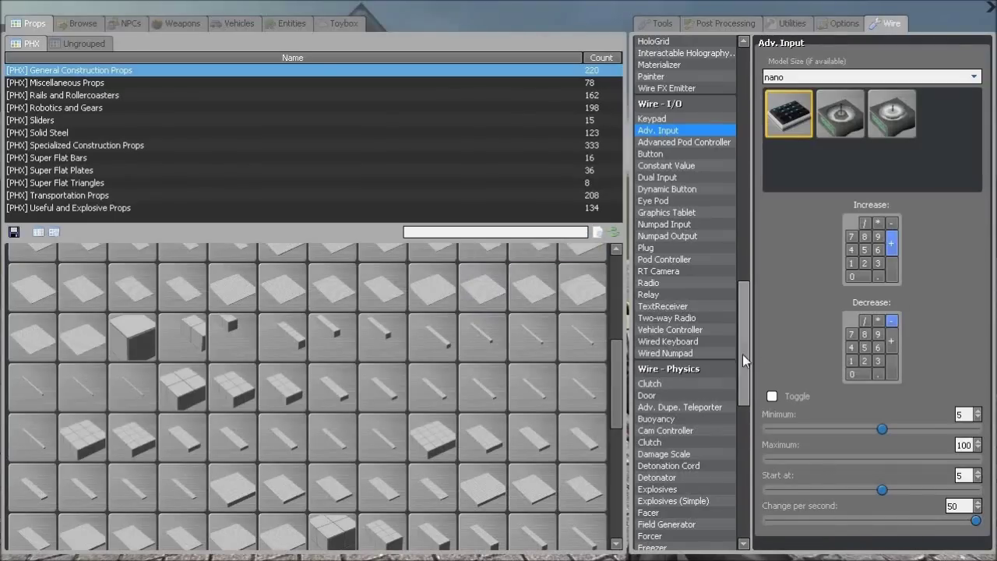
pyautogui.moveTo(742, 354); pyautogui.dragTo(725, 489)
pyautogui.click(681, 410)
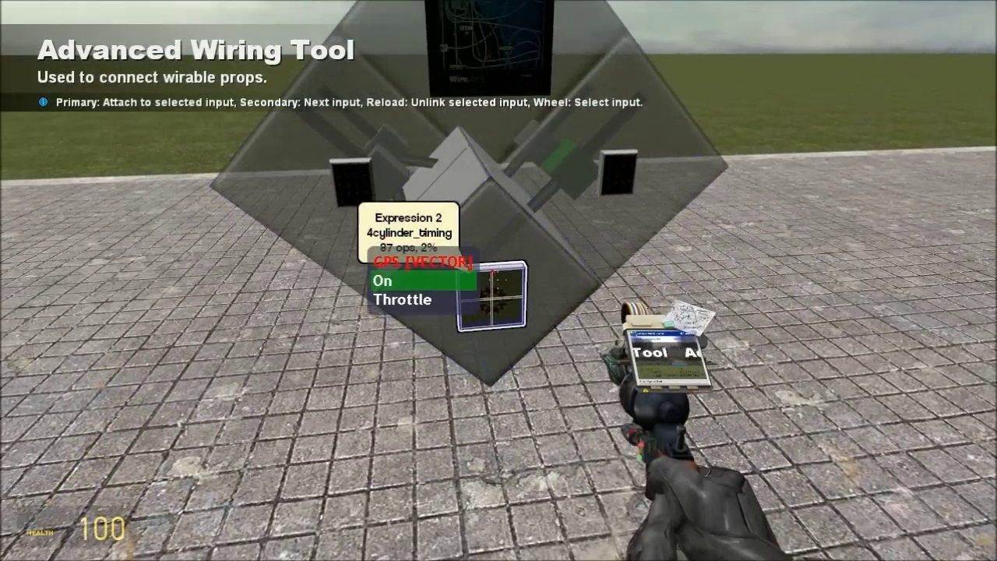
pyautogui.click(498, 280)
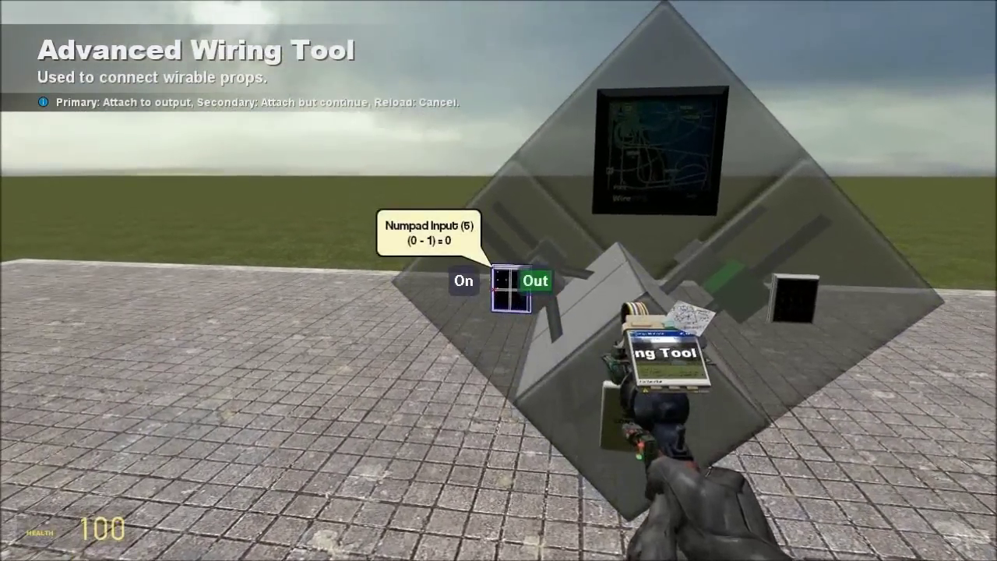
pyautogui.click(498, 281)
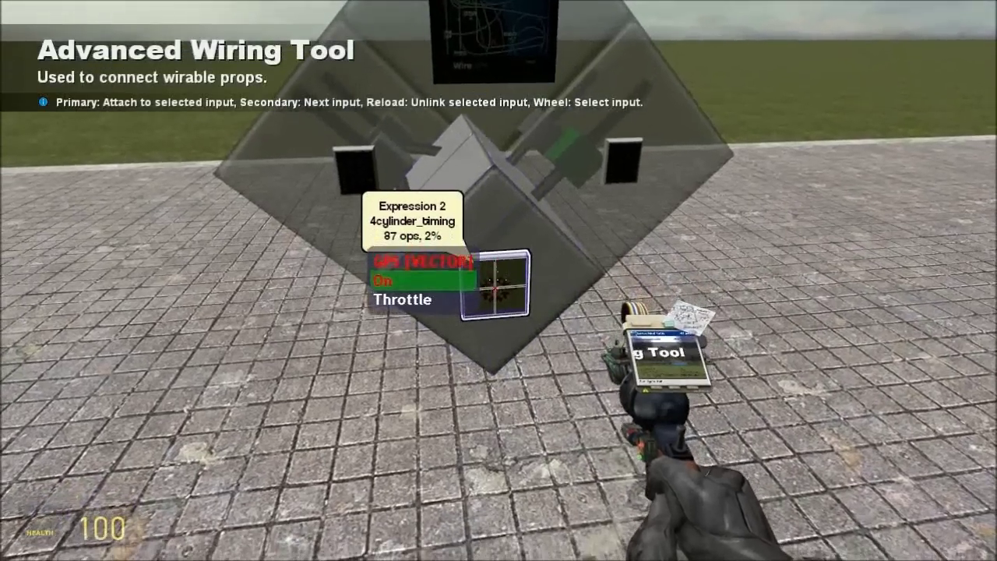
# Step: Wire the Expression 2 chip's Throttle input to the Adv. Input's Out output
pyautogui.scroll(-1, 499, 280)
pyautogui.click(499, 280)
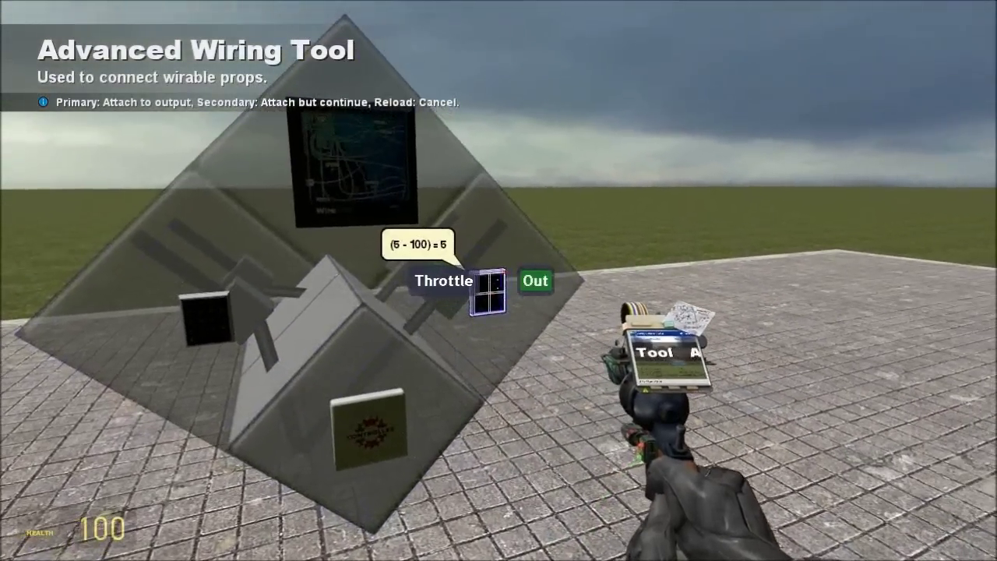
pyautogui.click(499, 280)
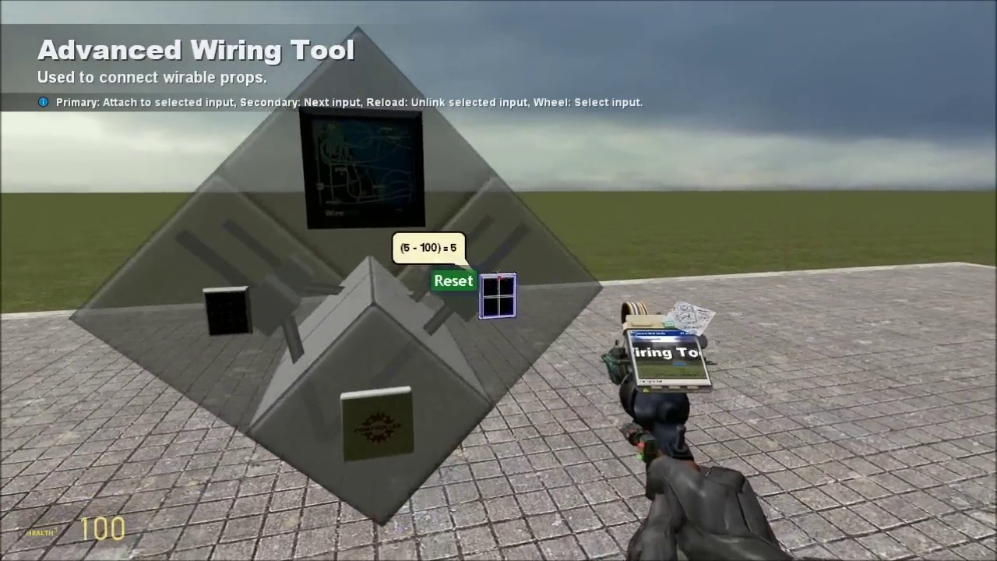
# Step: Switch to the Physics Gun and remove the large transparent block in front of the engine
pyautogui.scroll(-1, 498, 280)
pyautogui.scroll(-3, 498, 280)
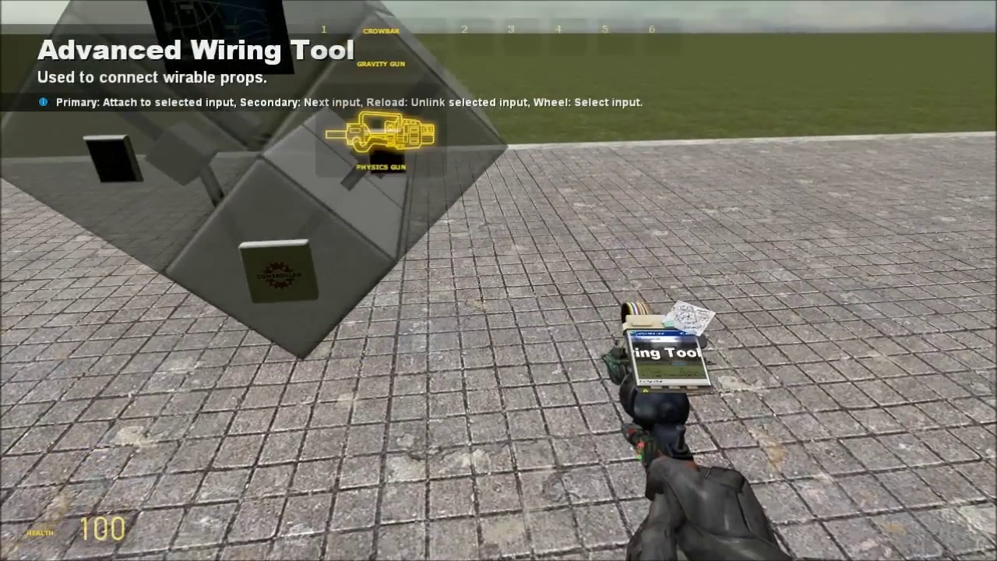
pyautogui.click(499, 280)
pyautogui.press('a')
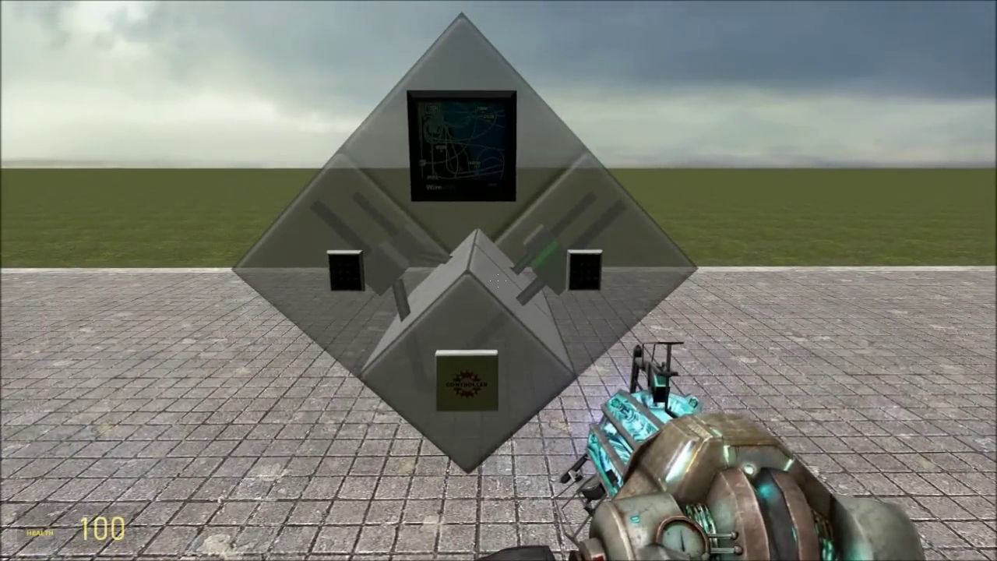
pyautogui.press('KP_1')
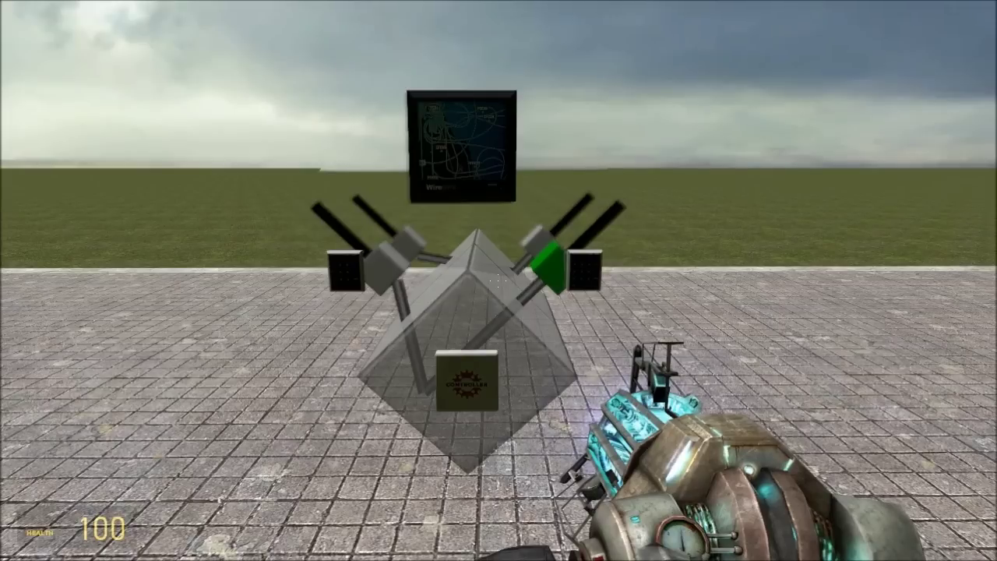
# Step: Copy the engine contraption with the Advanced Duplicator, aiming at the transparent engine block
pyautogui.press('q')
pyautogui.click(666, 25)
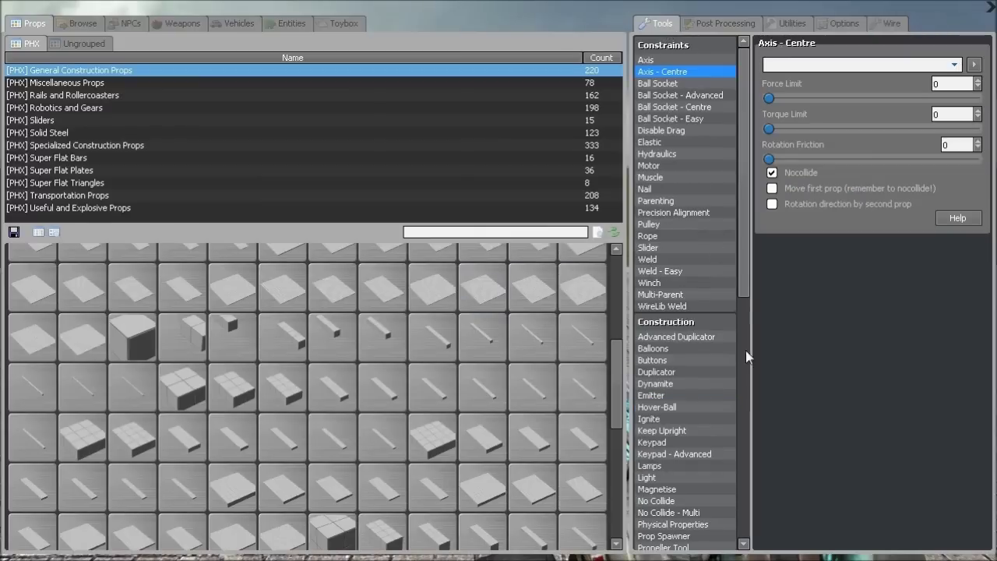
pyautogui.scroll(-3, 742, 266)
pyautogui.click(702, 251)
pyautogui.press('q')
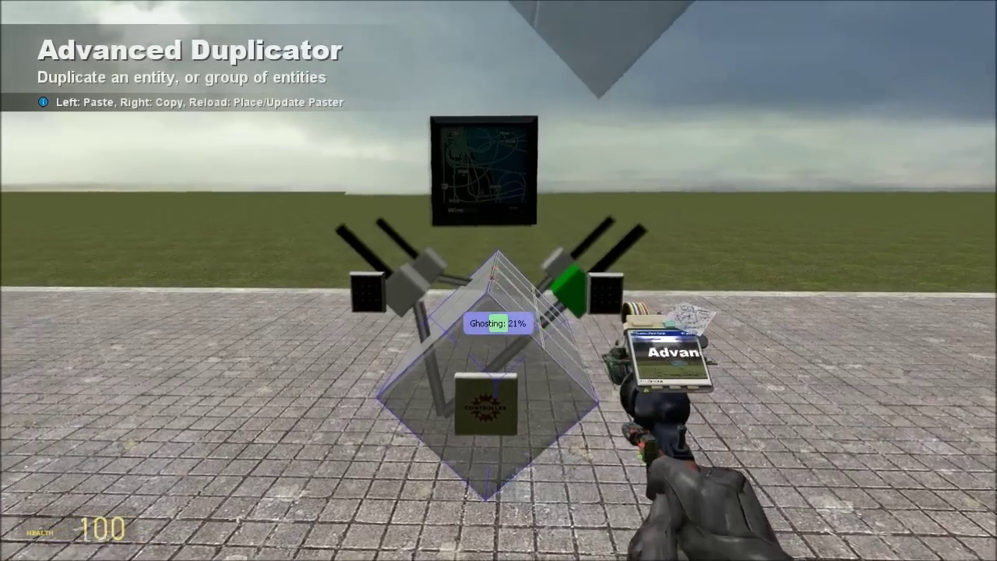
pyautogui.rightClick(499, 280)
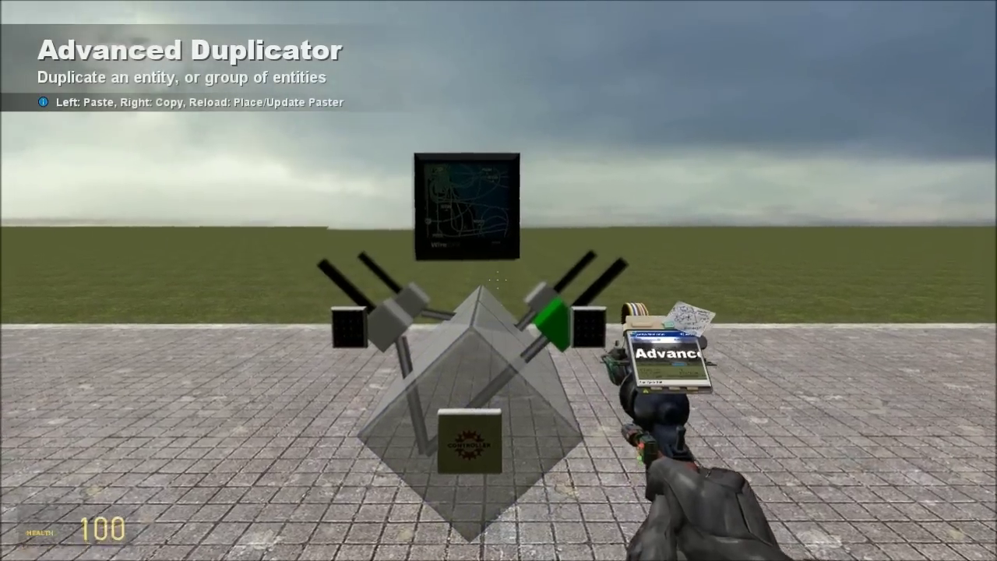
# Step: Switch to TB's Duplicator and move up to the engine
pyautogui.press('q')
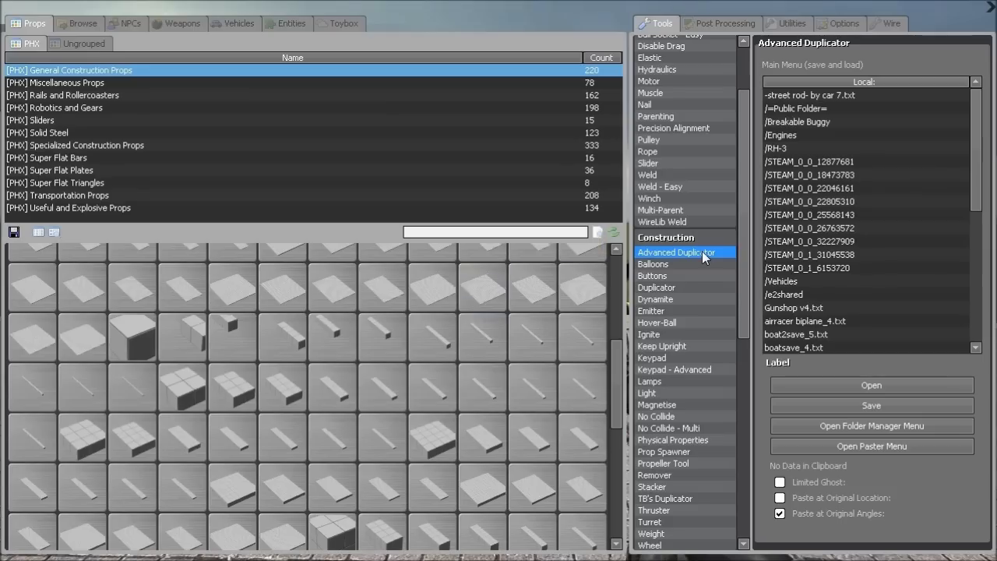
pyautogui.click(724, 302)
pyautogui.scroll(-3, 668, 390)
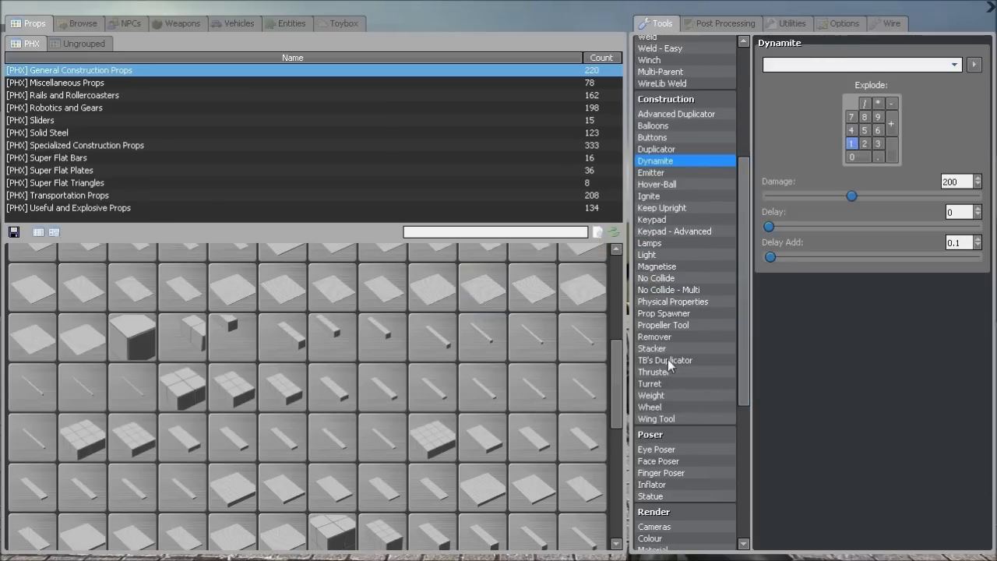
pyautogui.click(668, 359)
pyautogui.press('q')
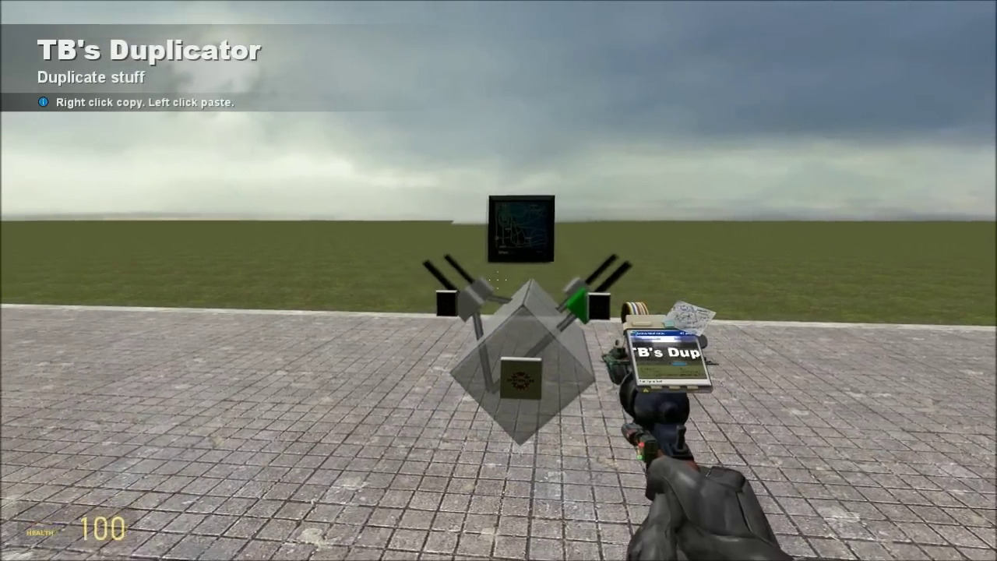
pyautogui.press('w')
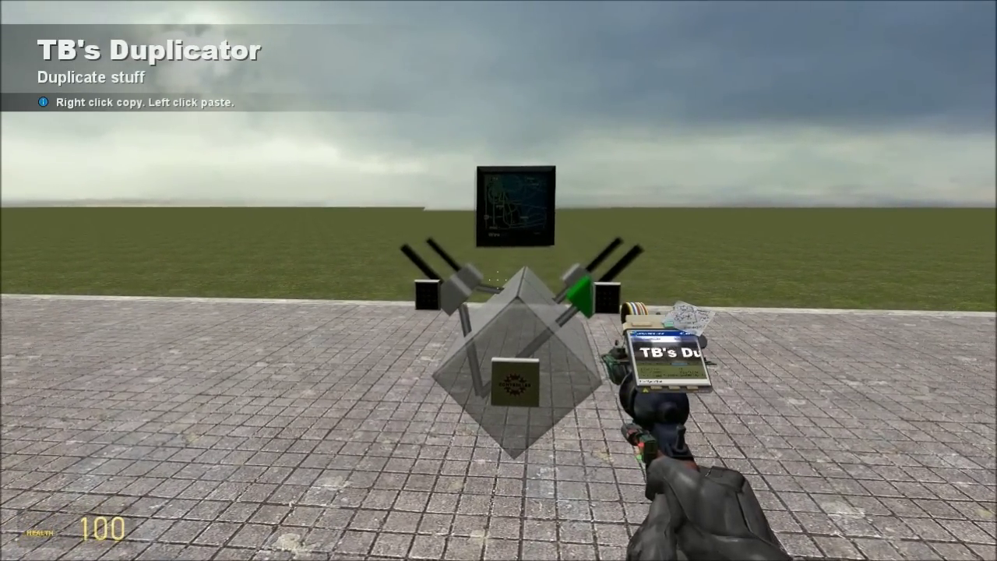
# Step: Switch to the Weight tool and set the weight of the engine's thruster cubes to 25
pyautogui.press('q')
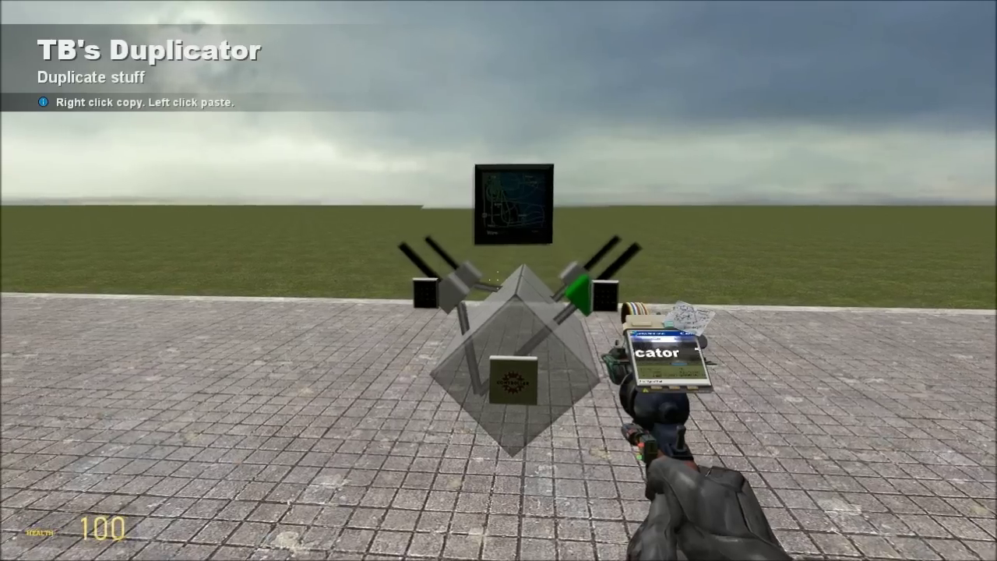
pyautogui.press('q')
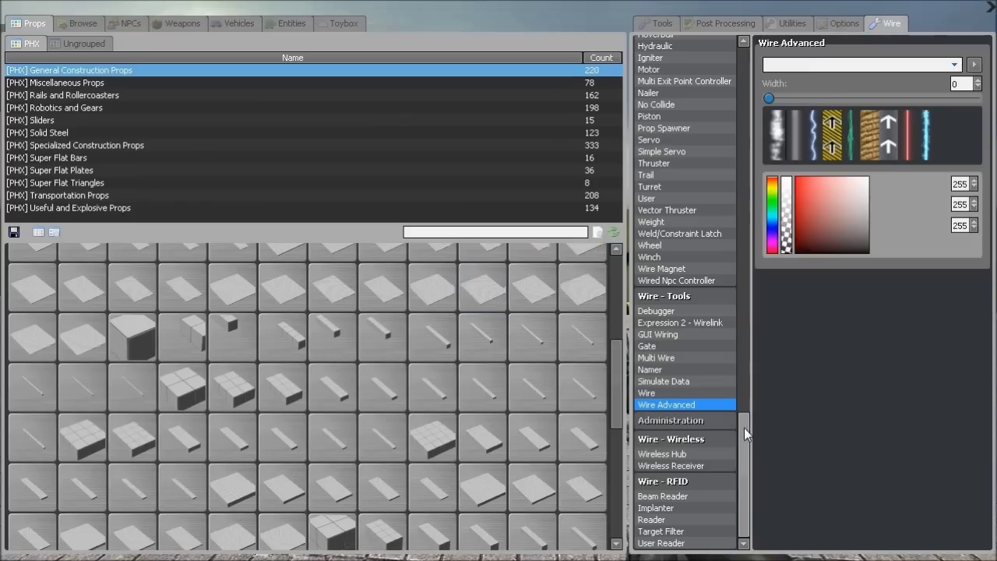
pyautogui.click(672, 18)
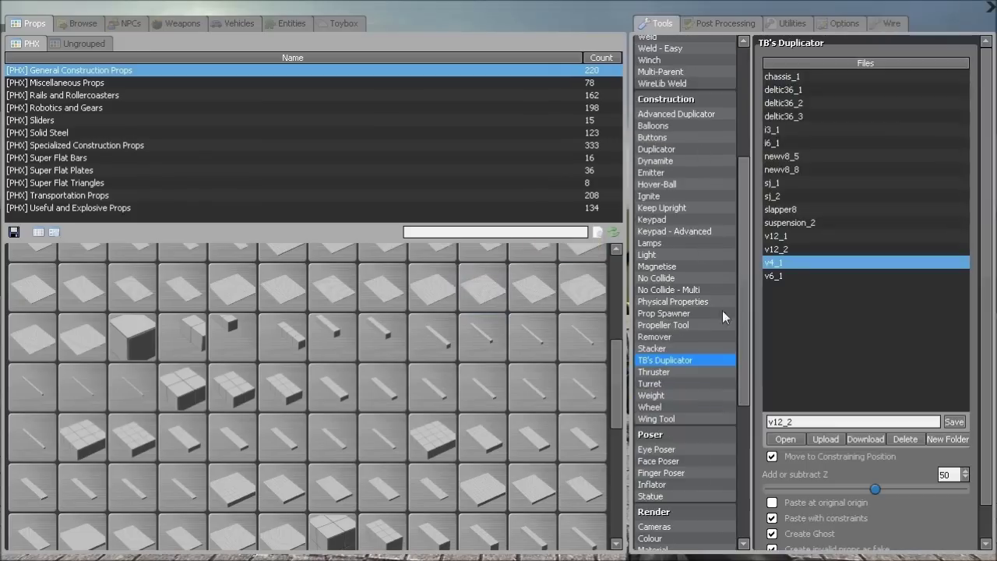
pyautogui.click(666, 395)
pyautogui.press('q')
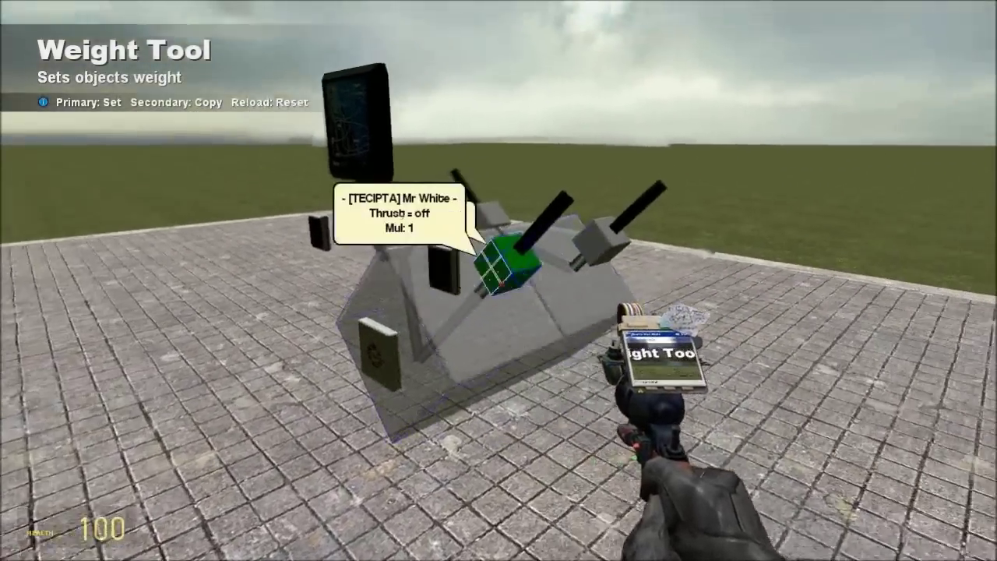
pyautogui.press('s')
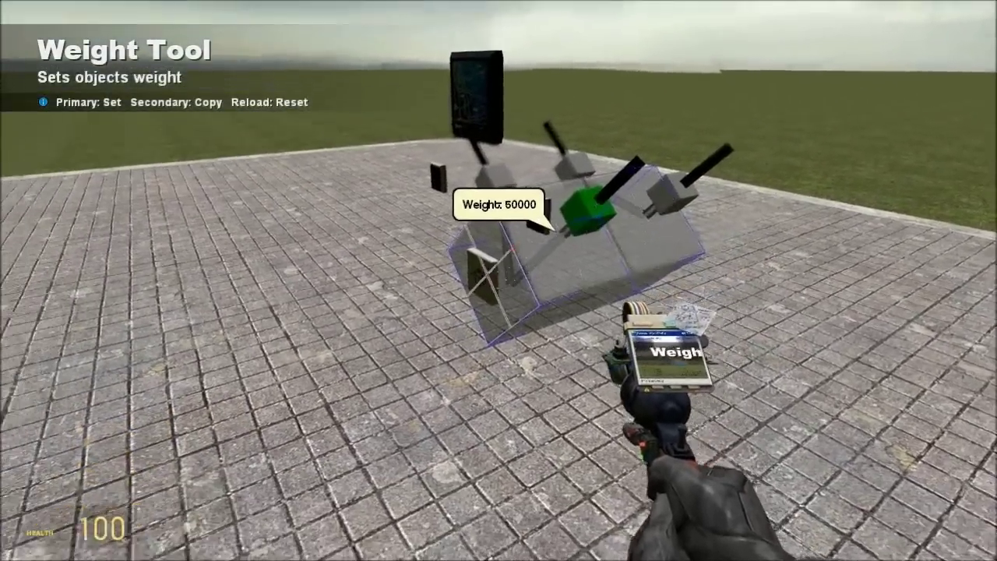
pyautogui.press('q')
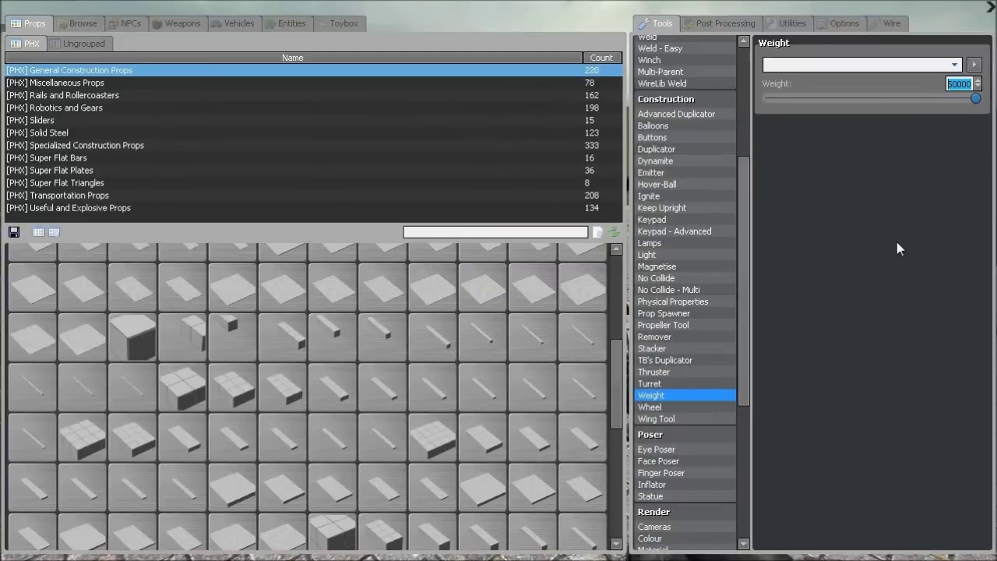
pyautogui.press('q')
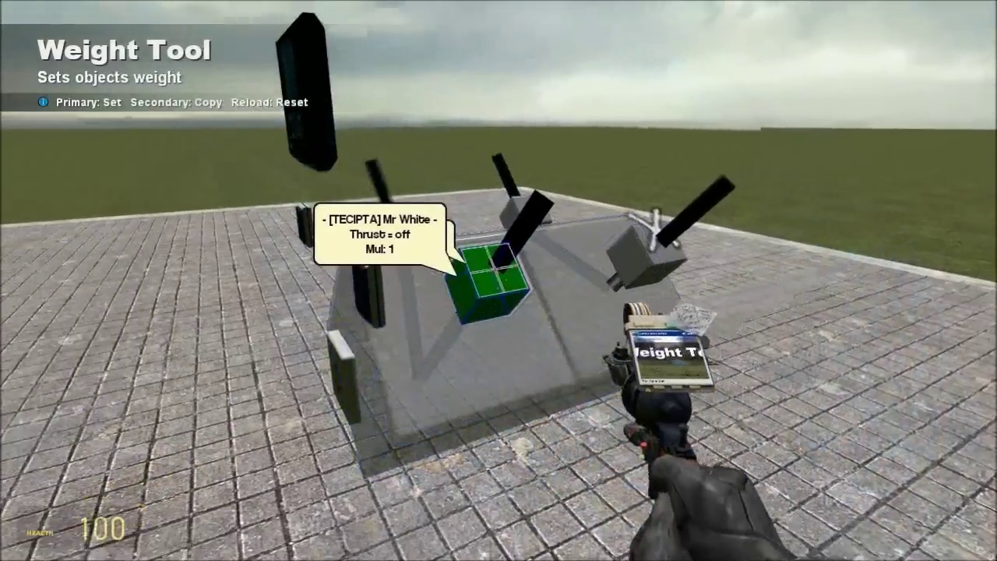
pyautogui.click(498, 280)
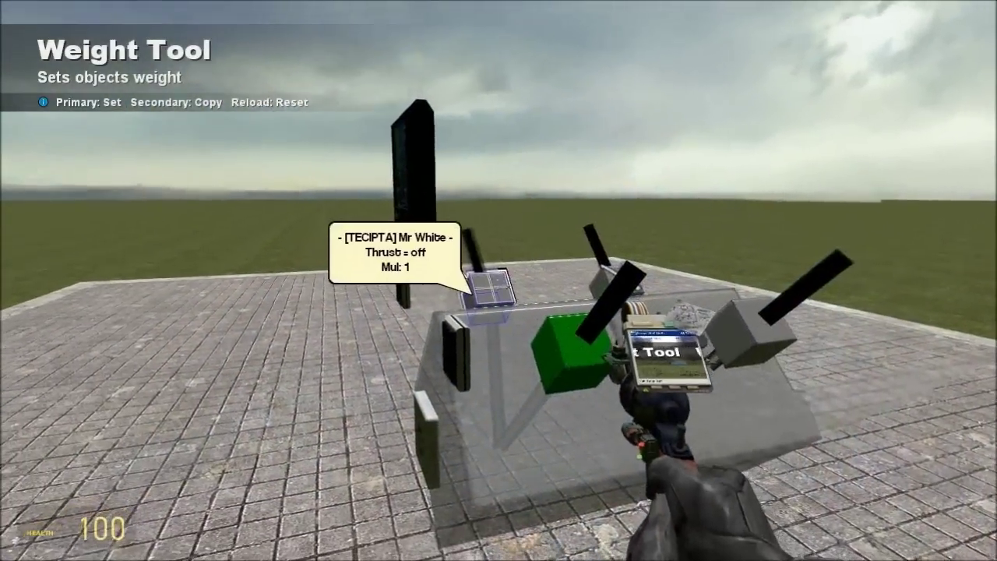
pyautogui.click(498, 280)
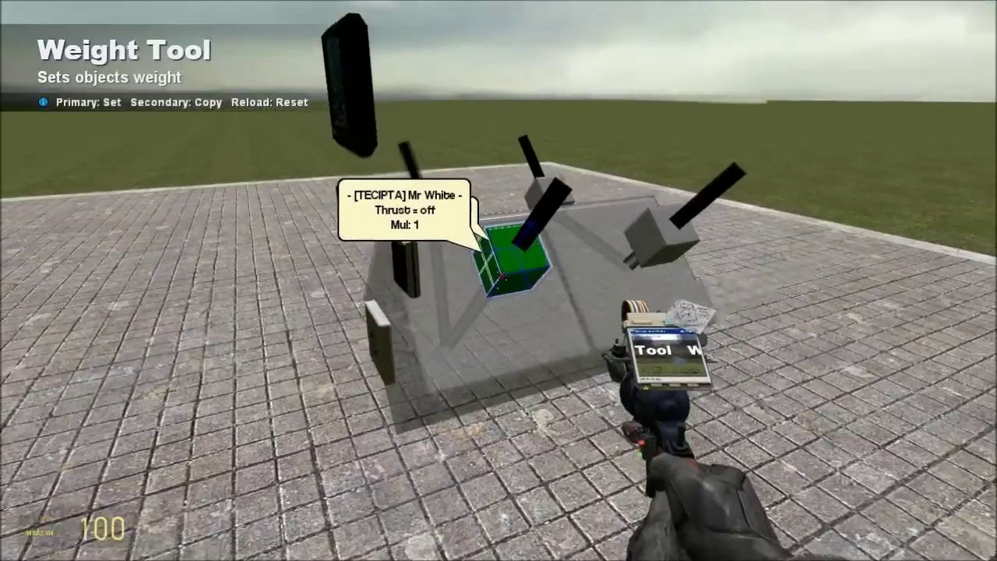
# Step: Set the weight of the small transparent block between the thruster cubes to 125
pyautogui.press('q')
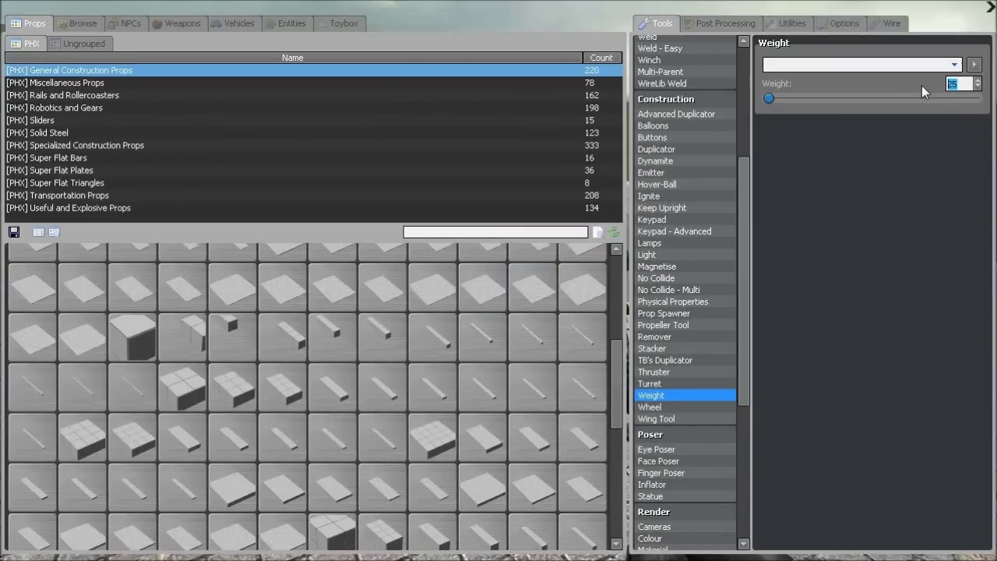
pyautogui.press('q')
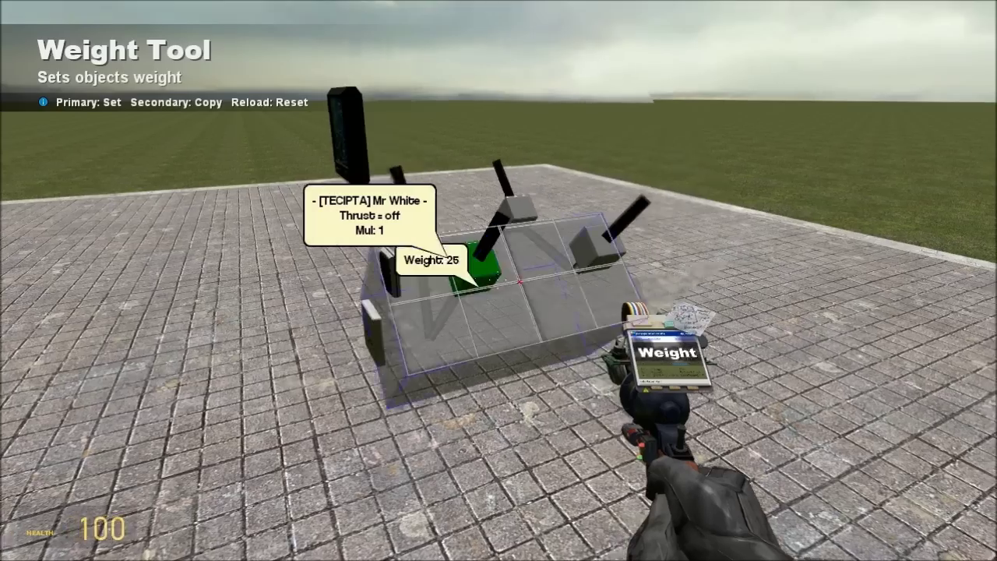
pyautogui.click(499, 280)
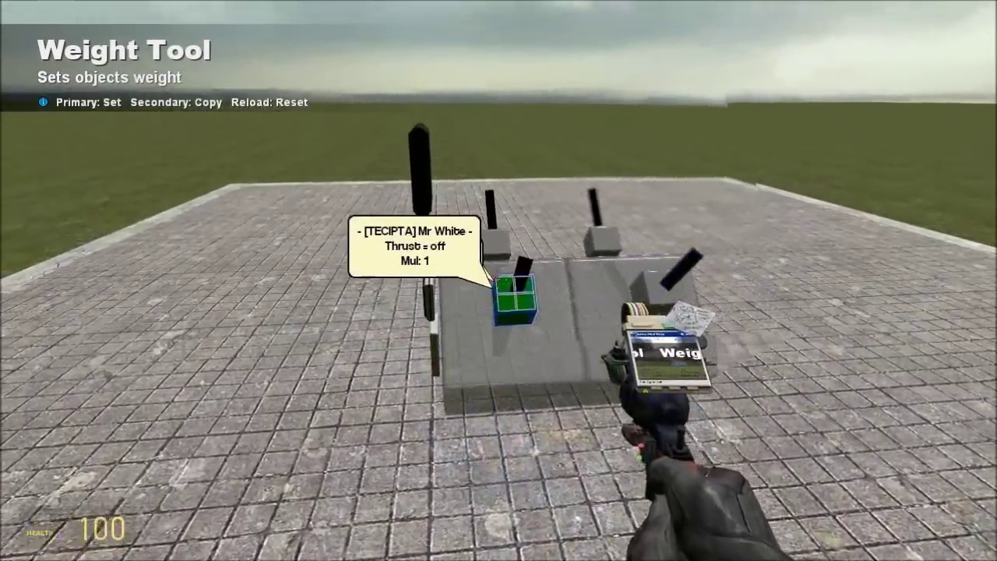
pyautogui.press('w')
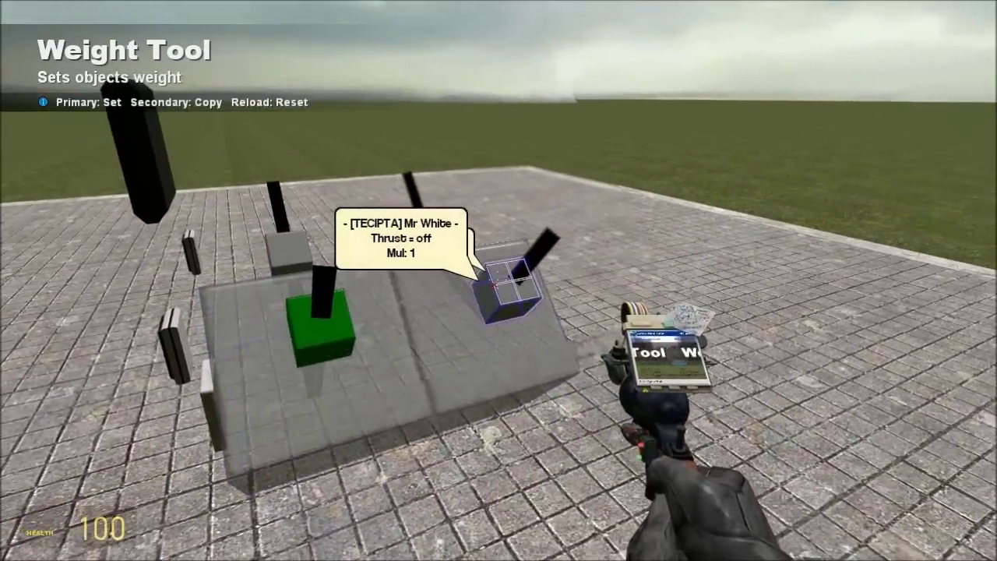
pyautogui.press('d')
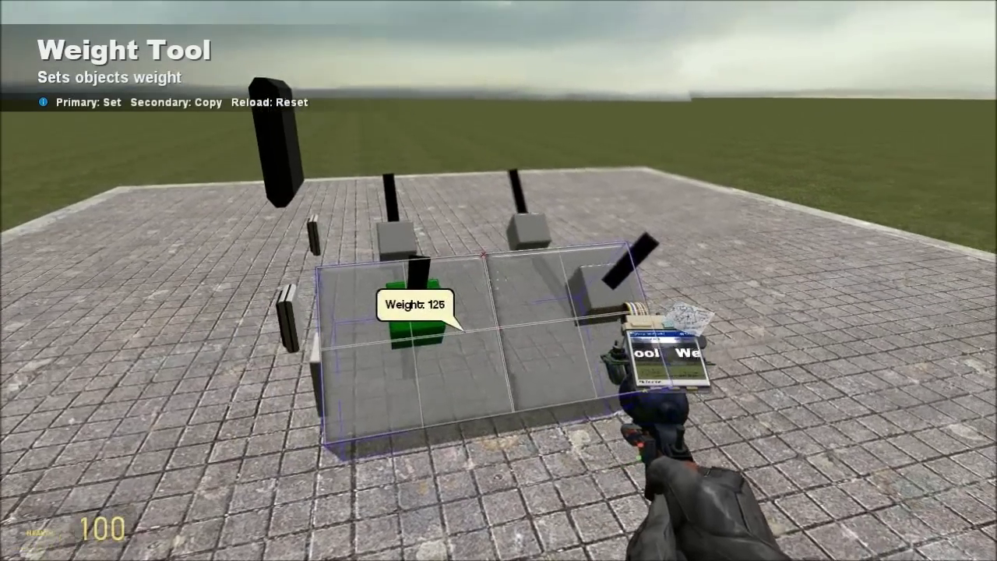
pyautogui.click(498, 280)
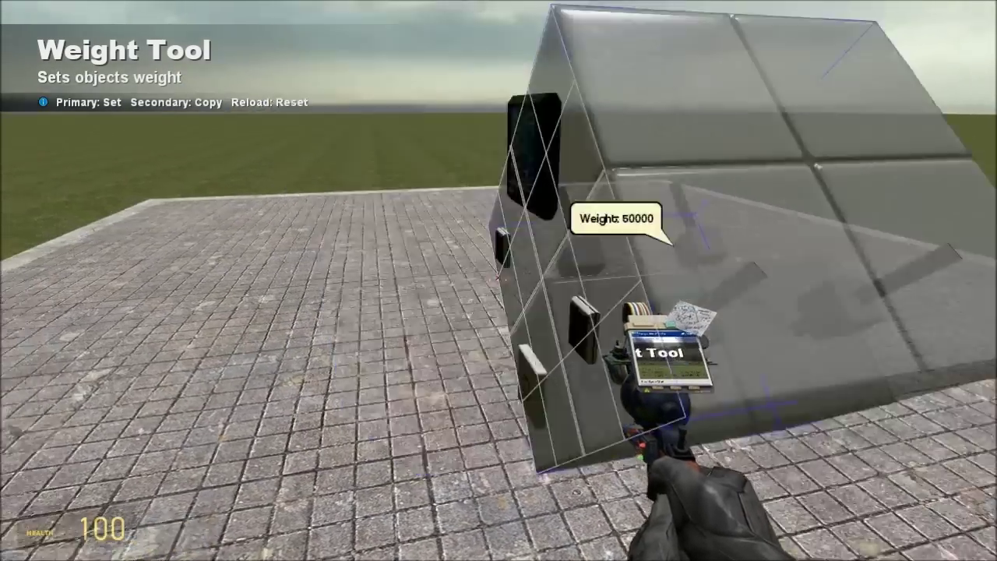
# Step: Set the weight of the large transparent block enclosing the engine to 300
pyautogui.press('q')
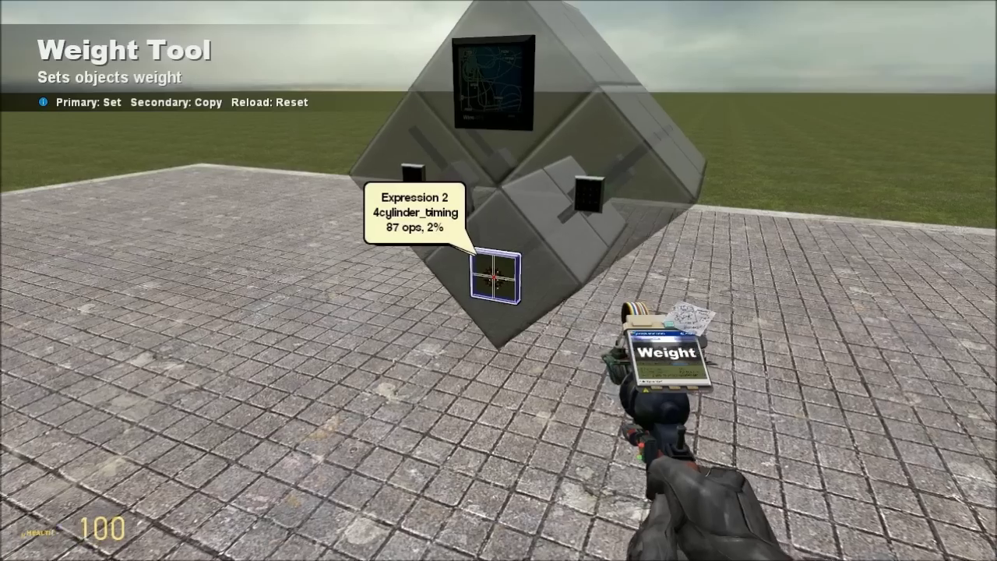
pyautogui.click(499, 280)
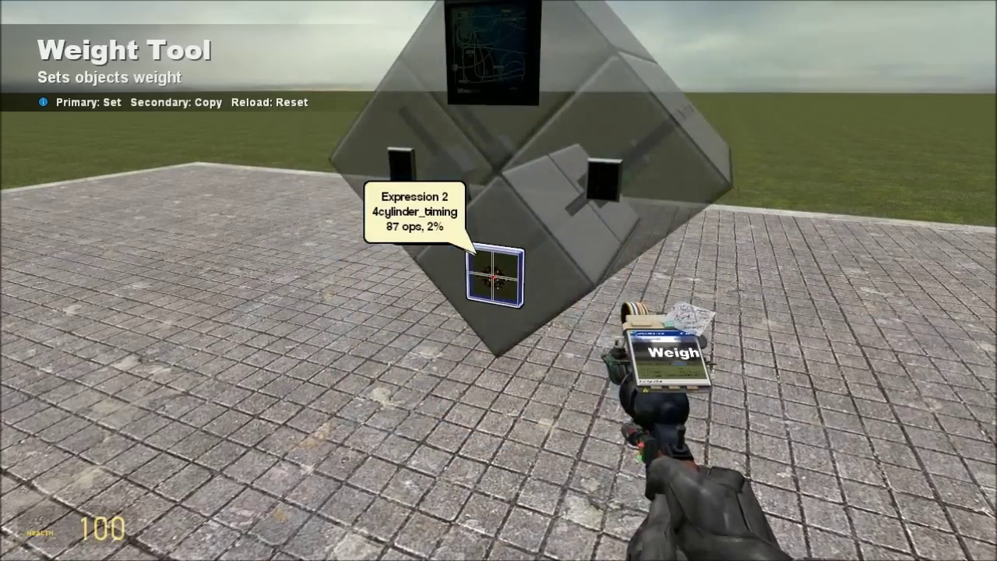
pyautogui.press('q')
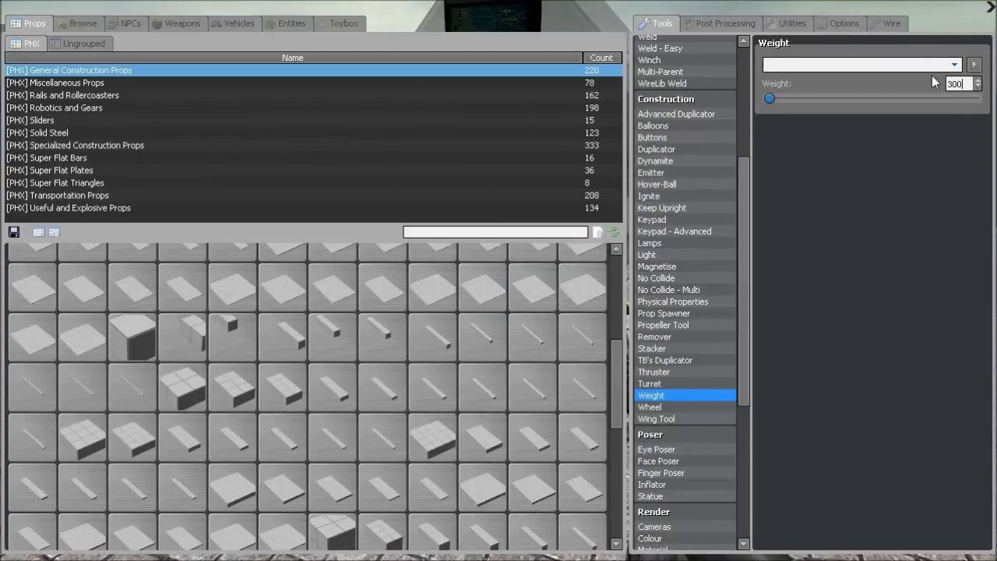
pyautogui.press('q')
pyautogui.press('s')
pyautogui.press('w')
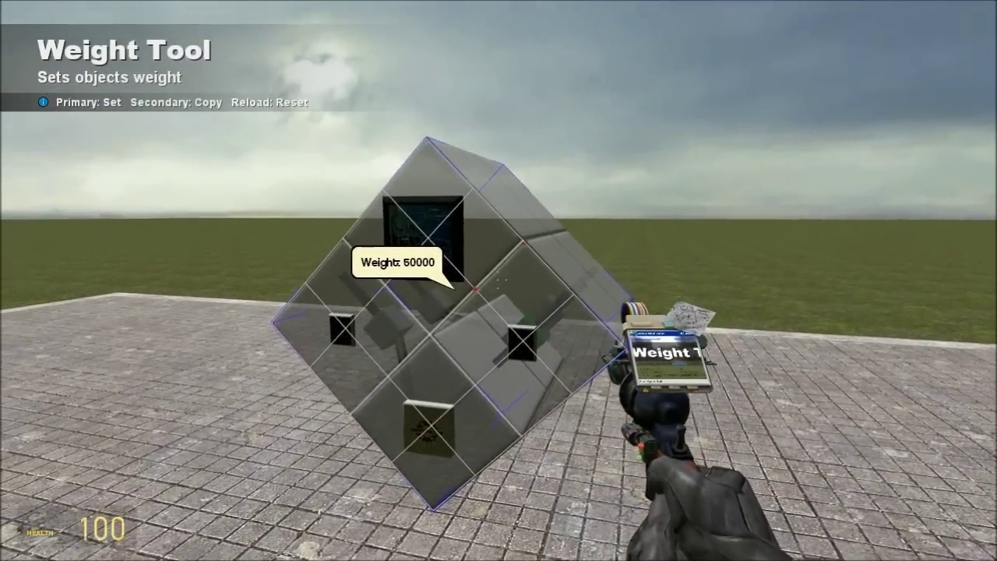
pyautogui.click(499, 280)
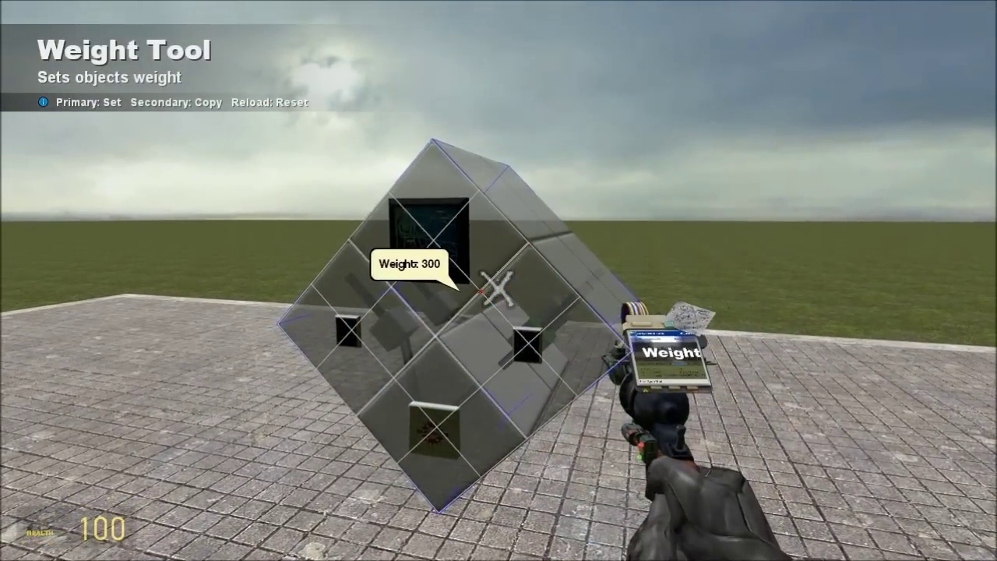
# Step: Switch to the Physics Gun and clear away the large transparent block around the engine
pyautogui.press('1')
pyautogui.press('1')
pyautogui.click(498, 280)
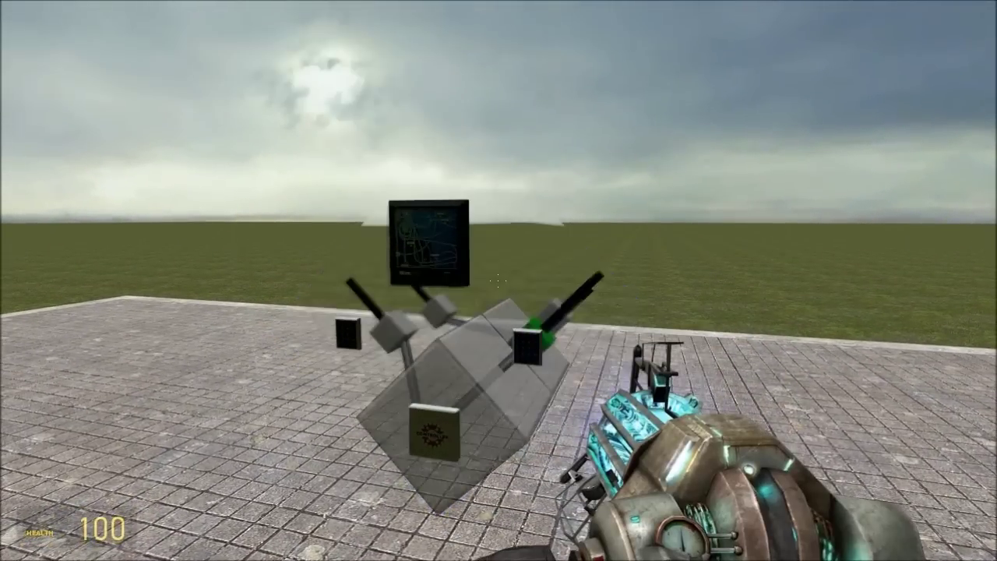
# Step: Pull the gray thruster cubes outward from the small transparent block and freeze them with the Physics Gun
pyautogui.press('d')
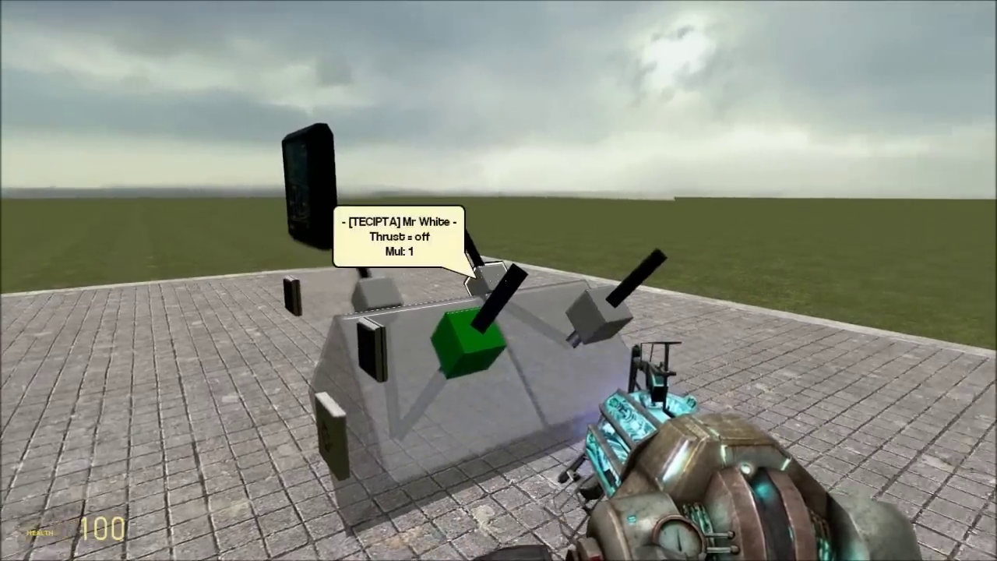
pyautogui.rightClick(498, 281)
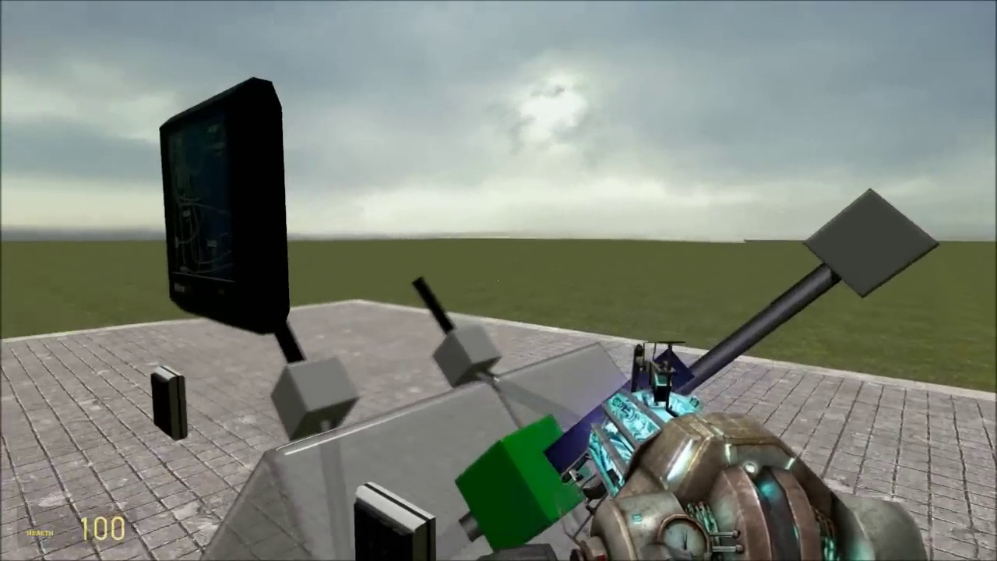
pyautogui.rightClick(499, 280)
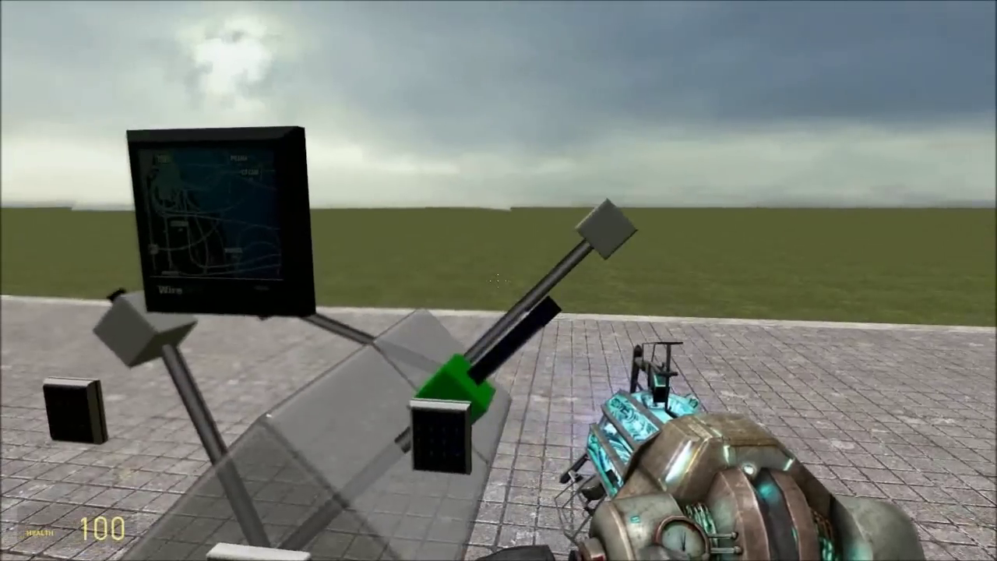
# Step: Examine how the thruster arms connect inside the small transparent block behind the controller chip
pyautogui.press('a')
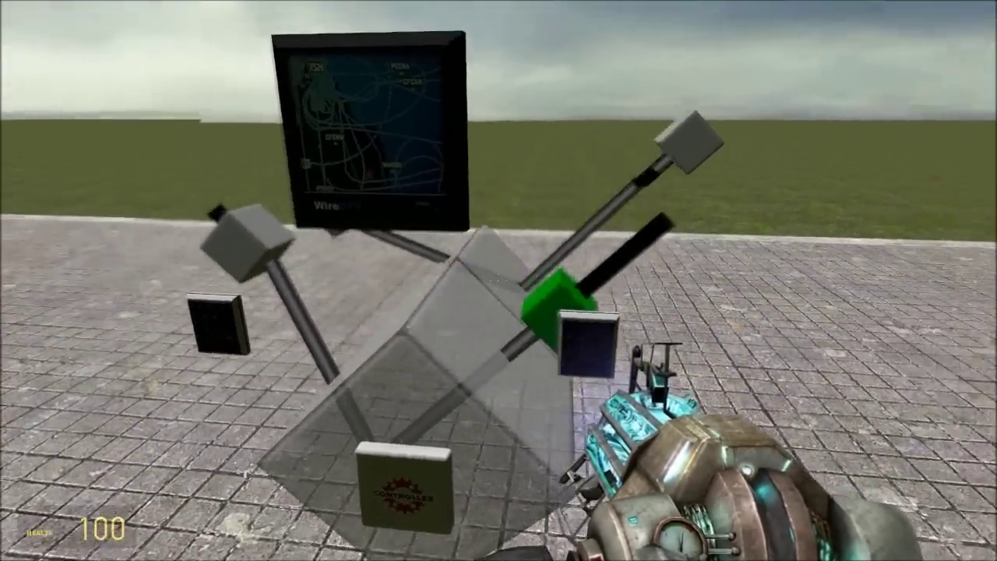
pyautogui.press('a')
pyautogui.press('s')
pyautogui.press('w')
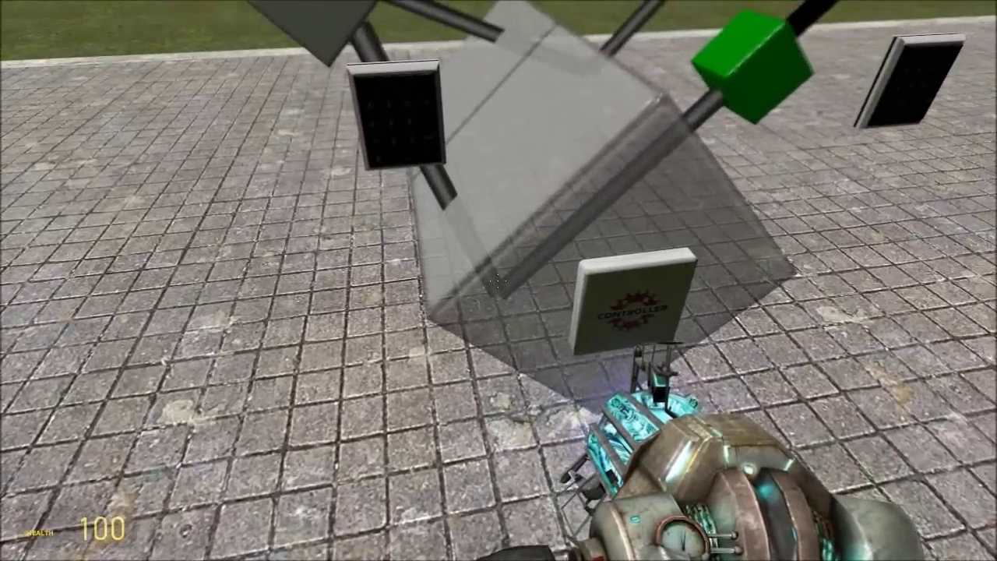
pyautogui.press('s')
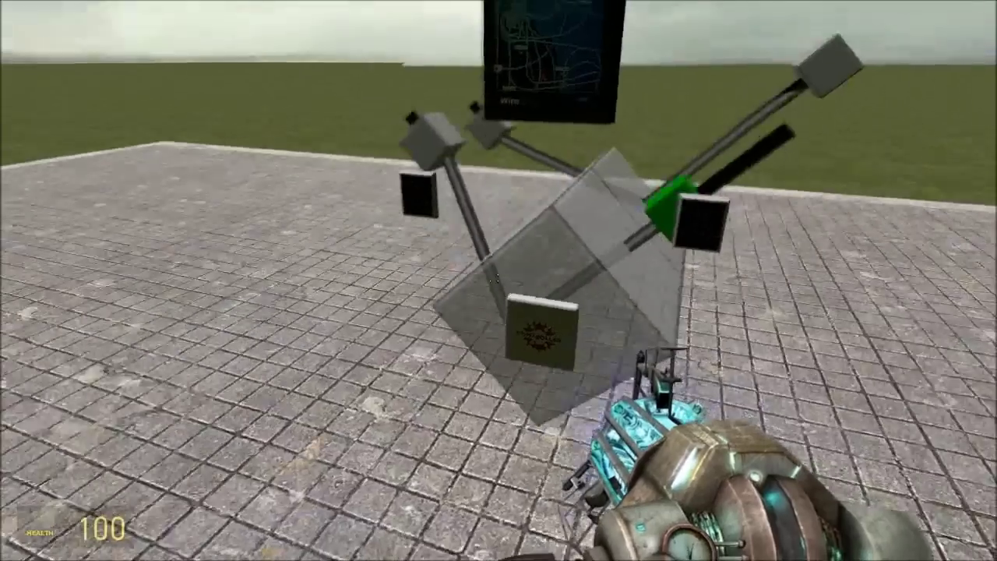
# Step: Grab the assembled engine by its large transparent block with the Physics Gun and freeze it in place
pyautogui.press('d')
pyautogui.press('a')
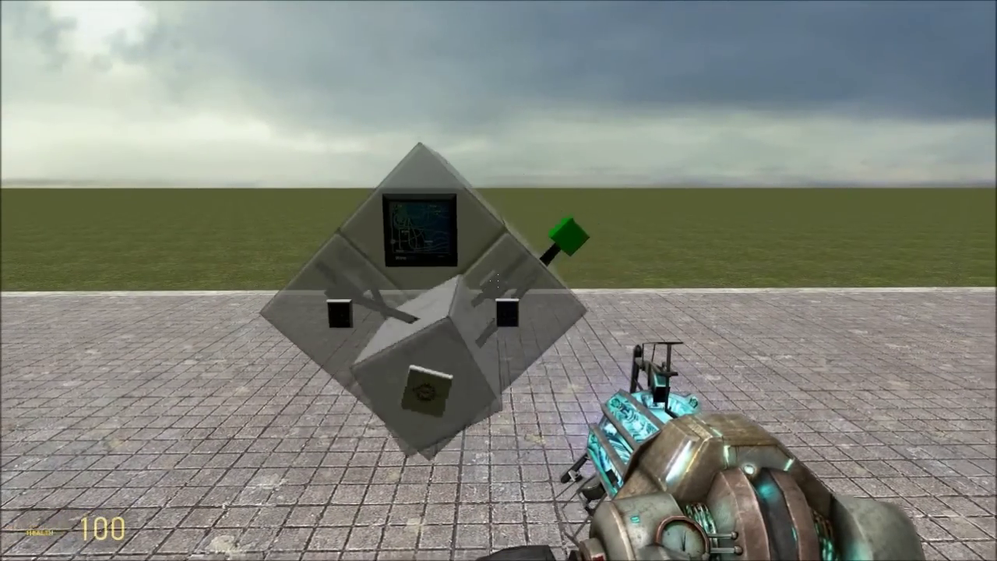
pyautogui.moveTo(499, 280); pyautogui.dragTo(498, 281)
pyautogui.rightClick(498, 281)
# Step: Watch the small inner block and thruster cubes of the engine from the front at several distances
pyautogui.press('s')
pyautogui.press('a')
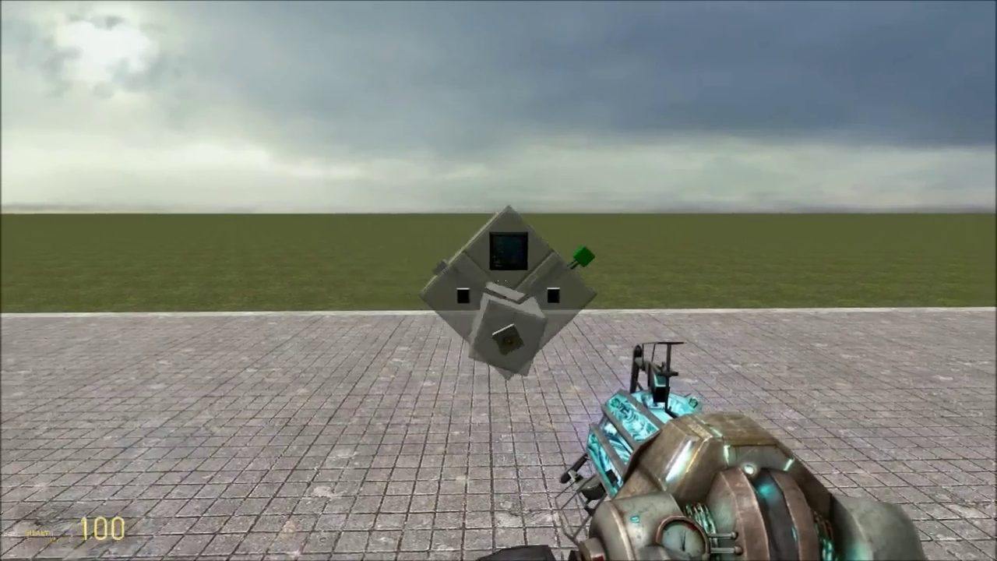
pyautogui.press('w')
pyautogui.press('d')
pyautogui.press('w')
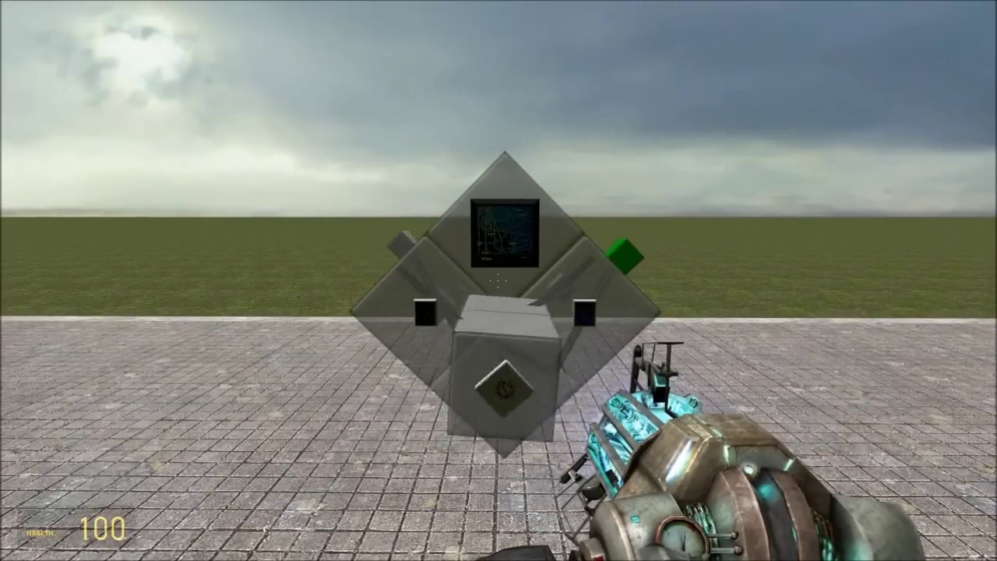
pyautogui.press('s')
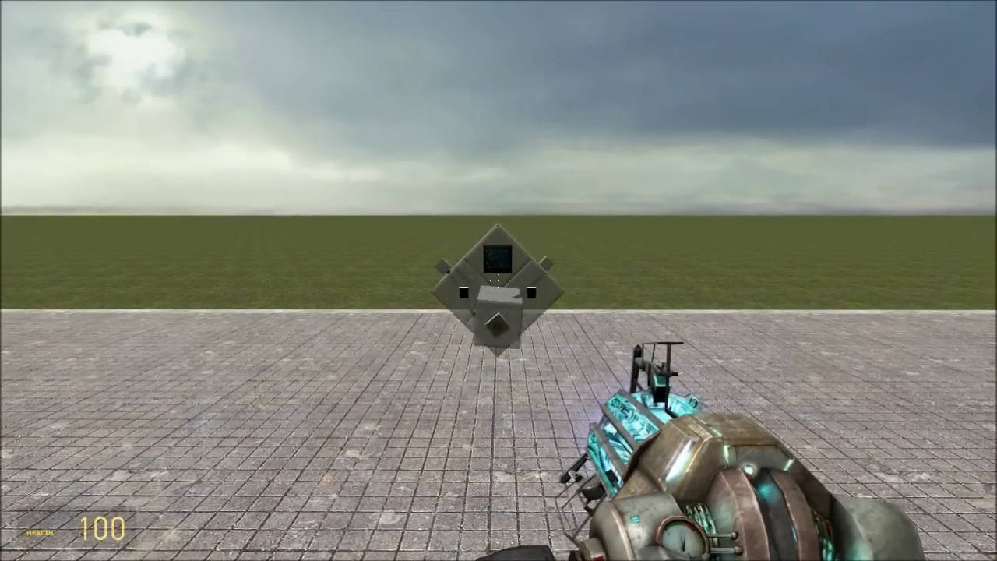
pyautogui.press('w')
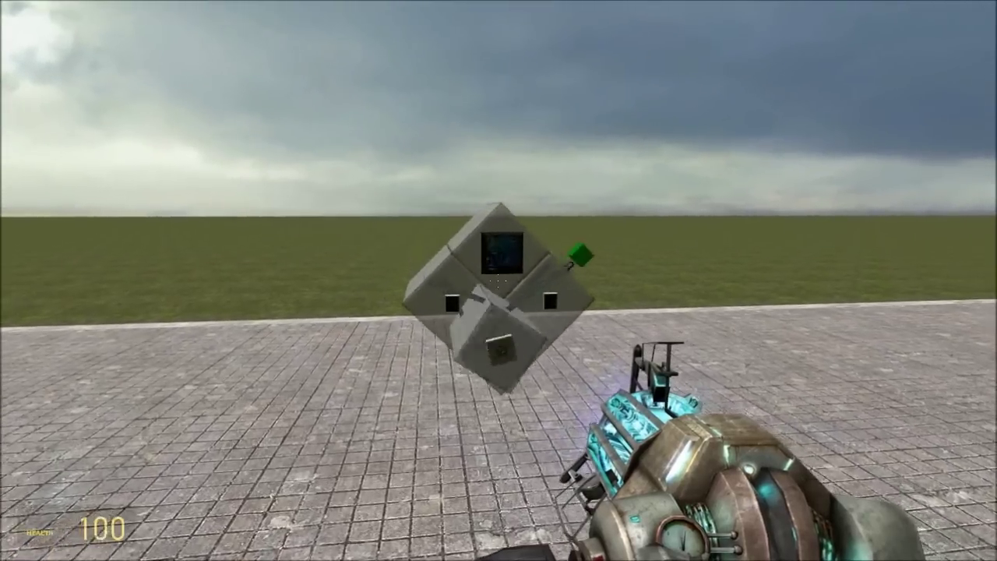
pyautogui.press('s')
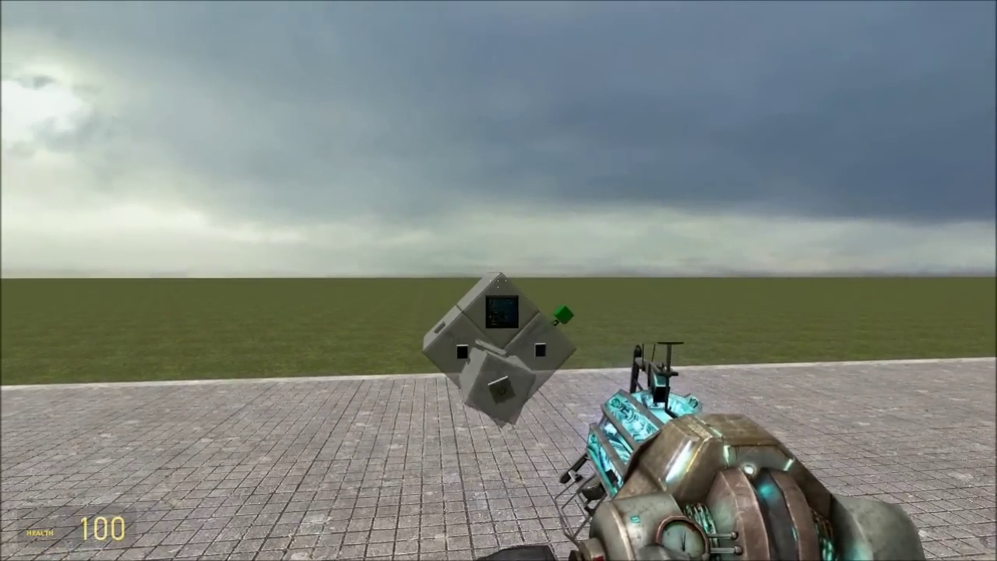